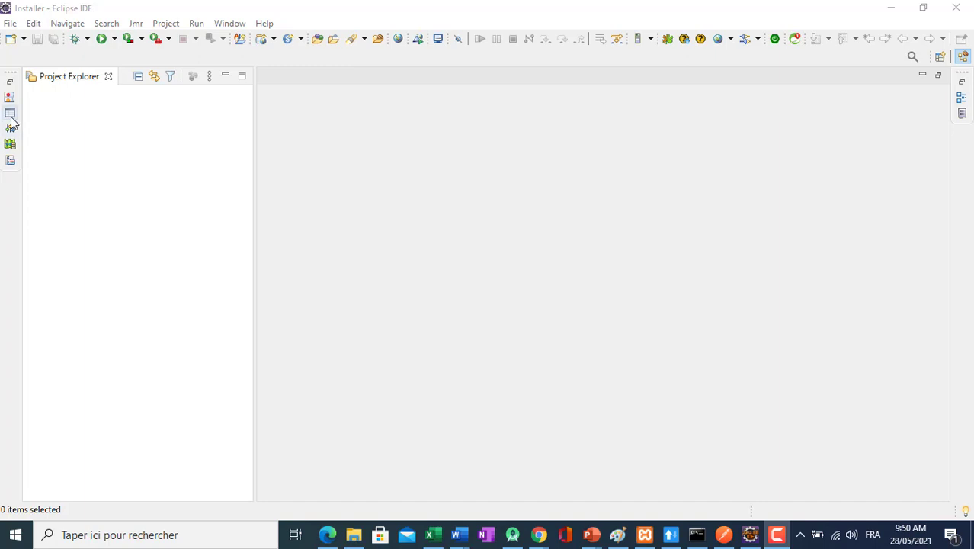
# Show the Servers view and dock its view group below the editor area.
pyautogui.click(10, 112)
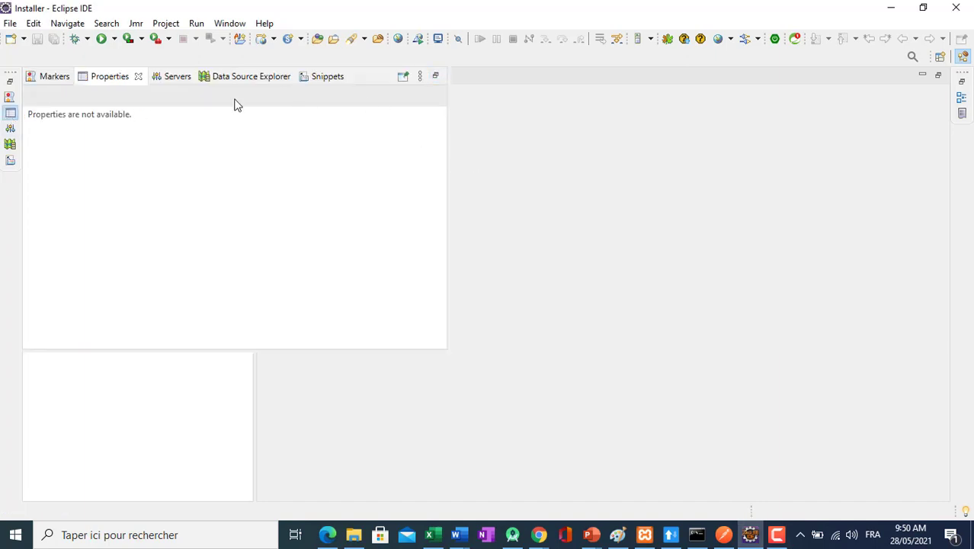
pyautogui.click(177, 79)
pyautogui.moveTo(369, 80); pyautogui.dragTo(652, 344)
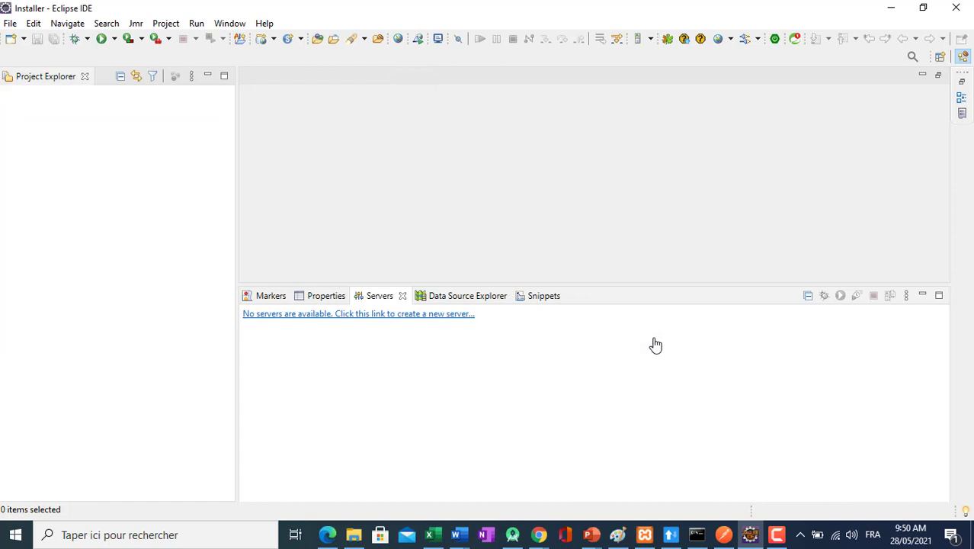
pyautogui.click(415, 316)
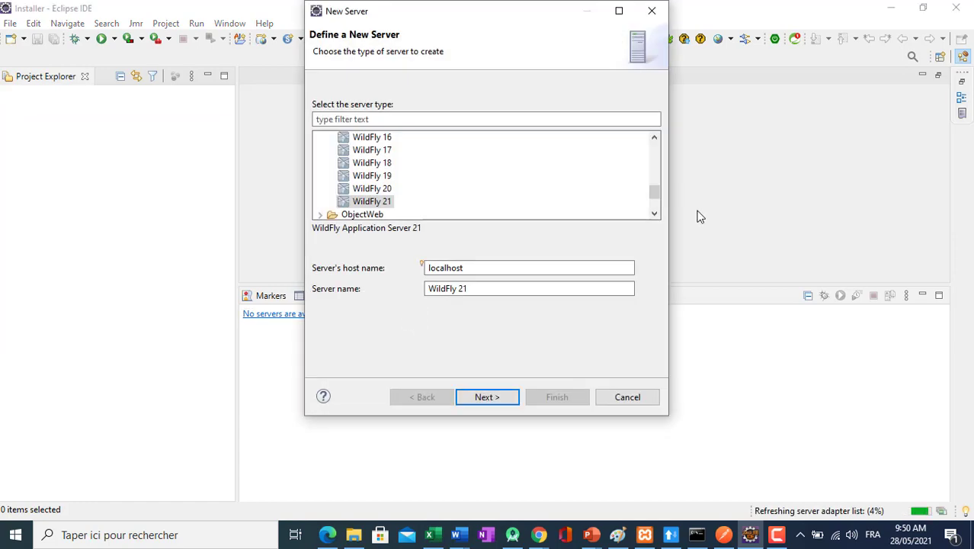
pyautogui.moveTo(655, 192); pyautogui.dragTo(642, 148)
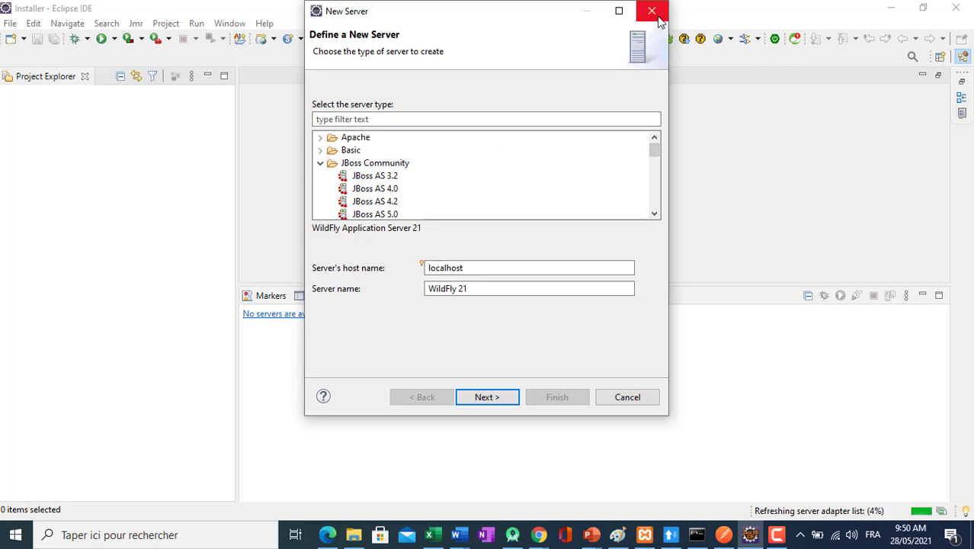
pyautogui.click(660, 12)
# Search the Eclipse Marketplace for jboss to check the JBoss Tools plug-in, and close the Marketplace.
pyautogui.click(263, 24)
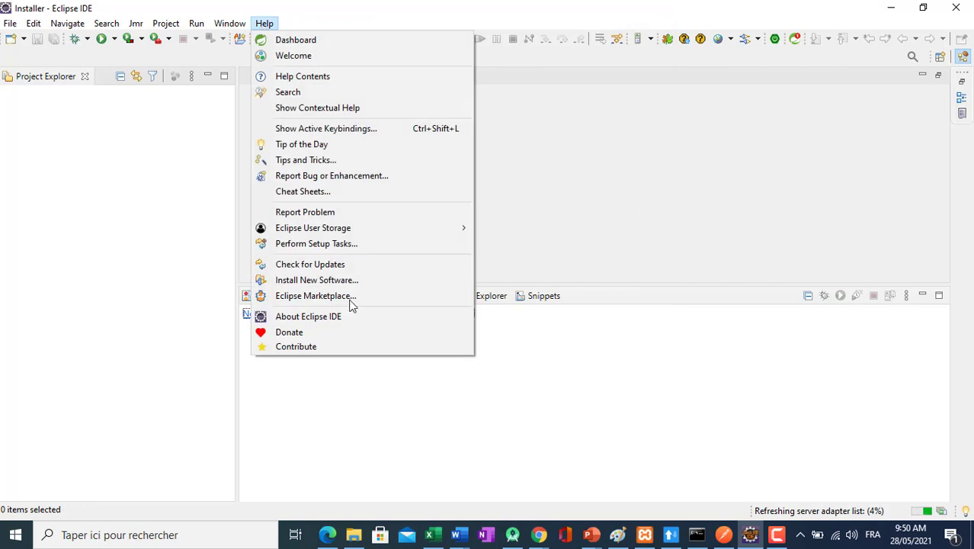
pyautogui.click(351, 297)
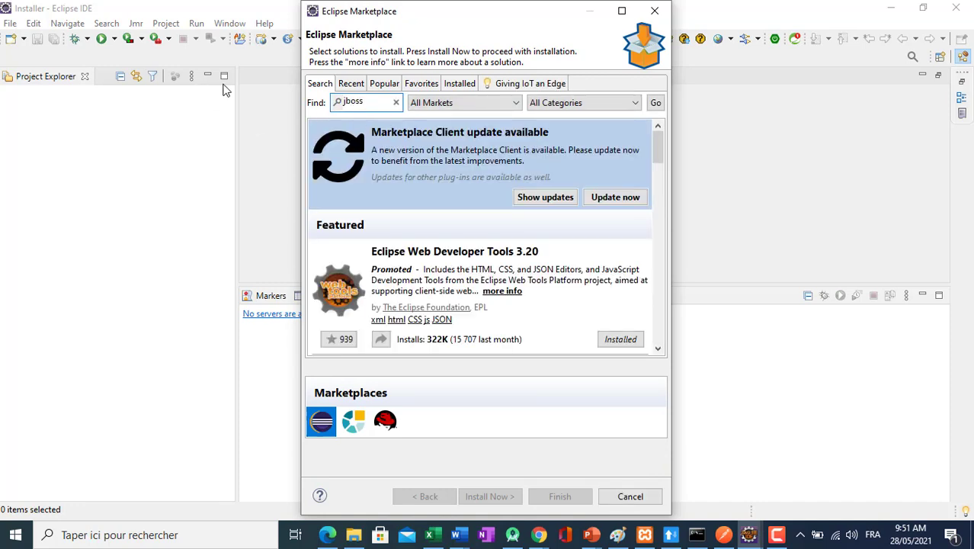
pyautogui.press('Return')
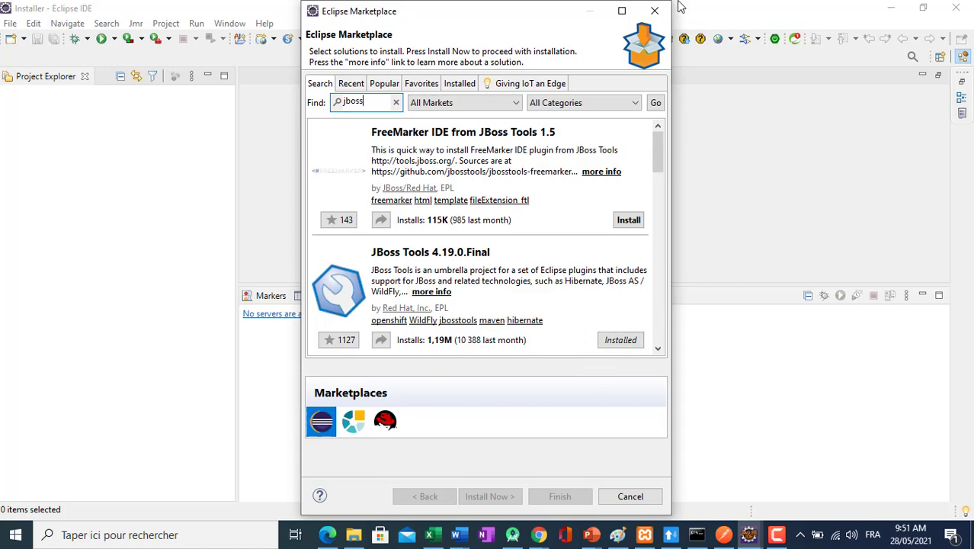
pyautogui.click(655, 11)
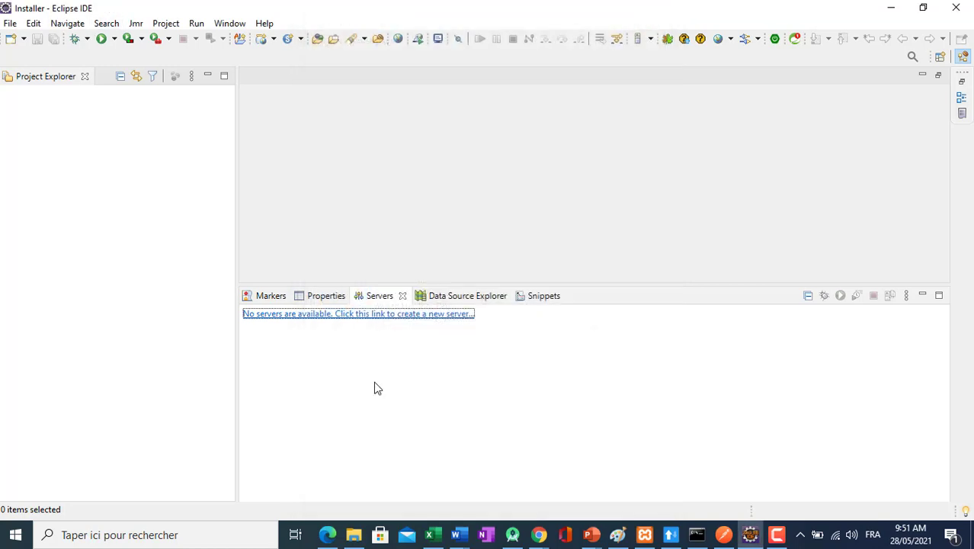
# Start defining a new WildFly 21 server on localhost and continue to its server adapter settings.
pyautogui.click(352, 314)
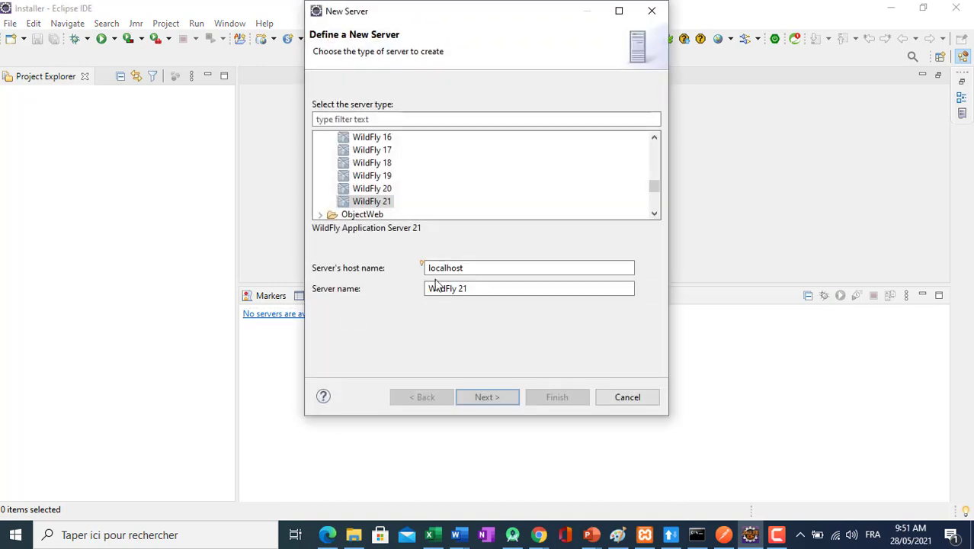
pyautogui.click(488, 398)
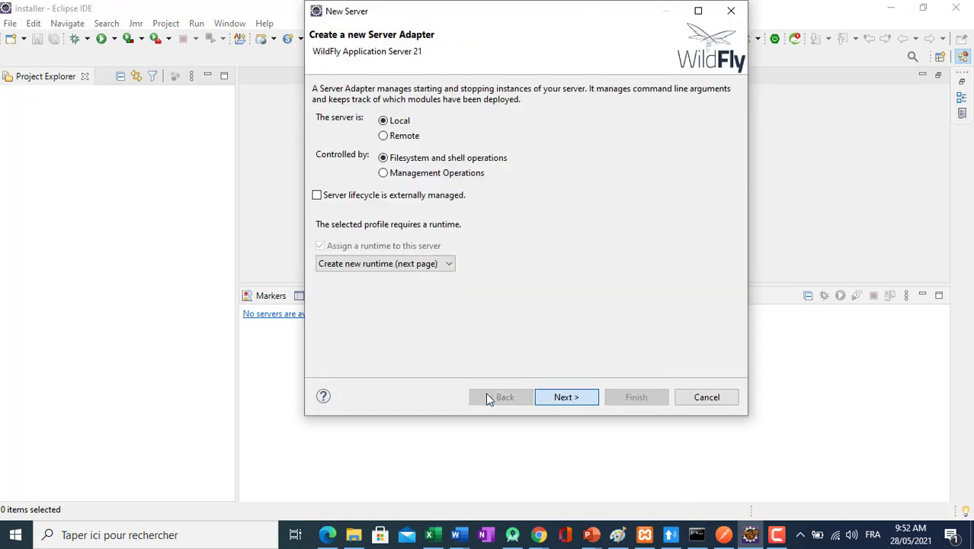
# Switch to File Explorer, locate the wildfly-23 folder in Téléchargements, and return to the Eclipse server wizard.
pyautogui.click(353, 534)
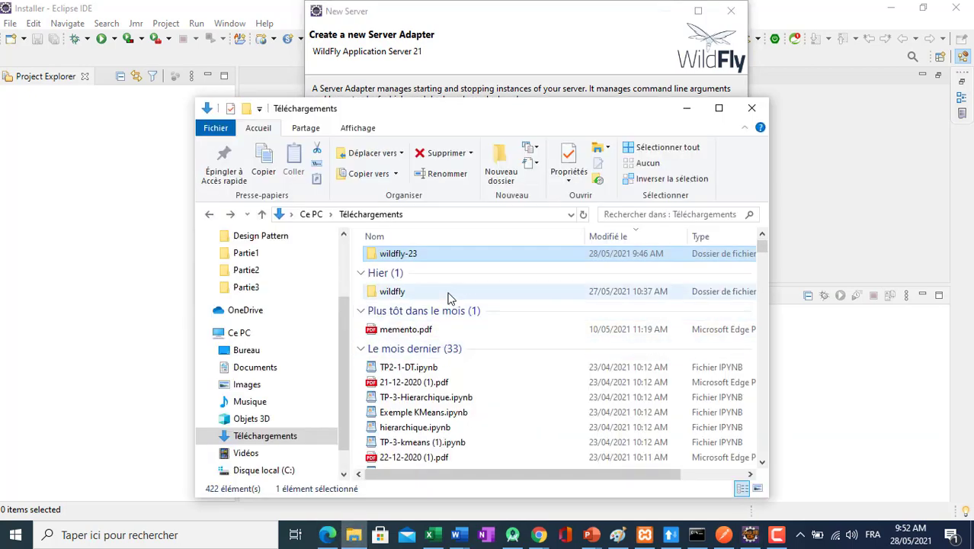
pyautogui.click(401, 287)
pyautogui.click(401, 291)
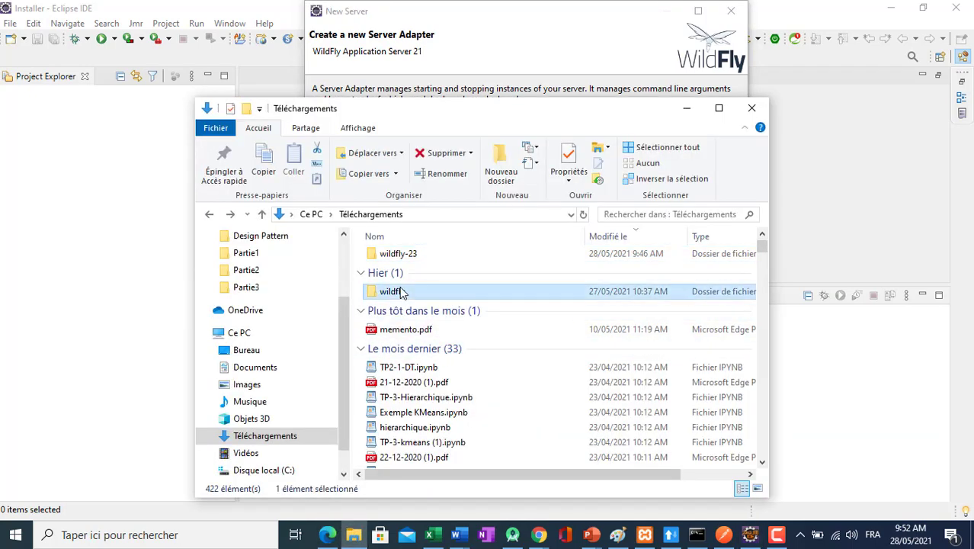
pyautogui.press('w')
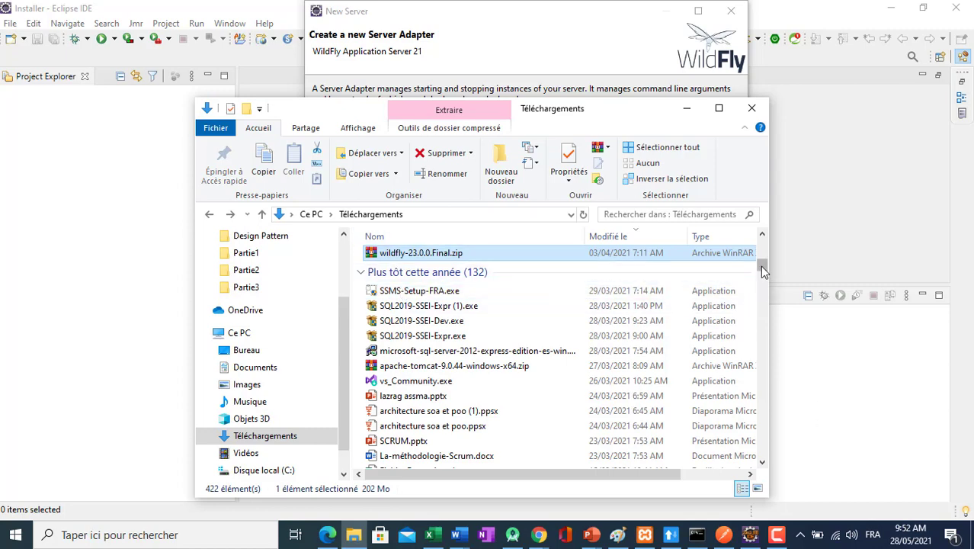
pyautogui.moveTo(760, 264); pyautogui.dragTo(761, 244)
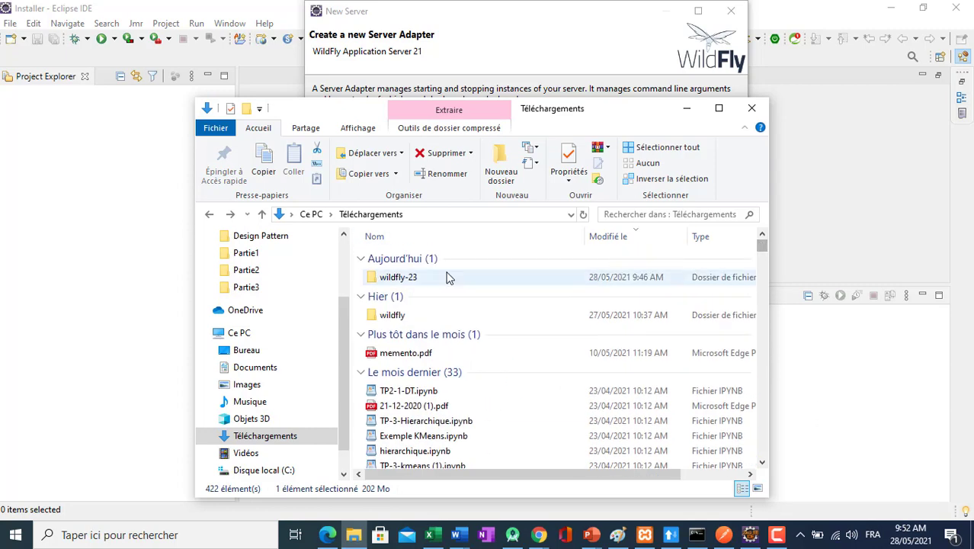
pyautogui.click(408, 279)
pyautogui.click(500, 57)
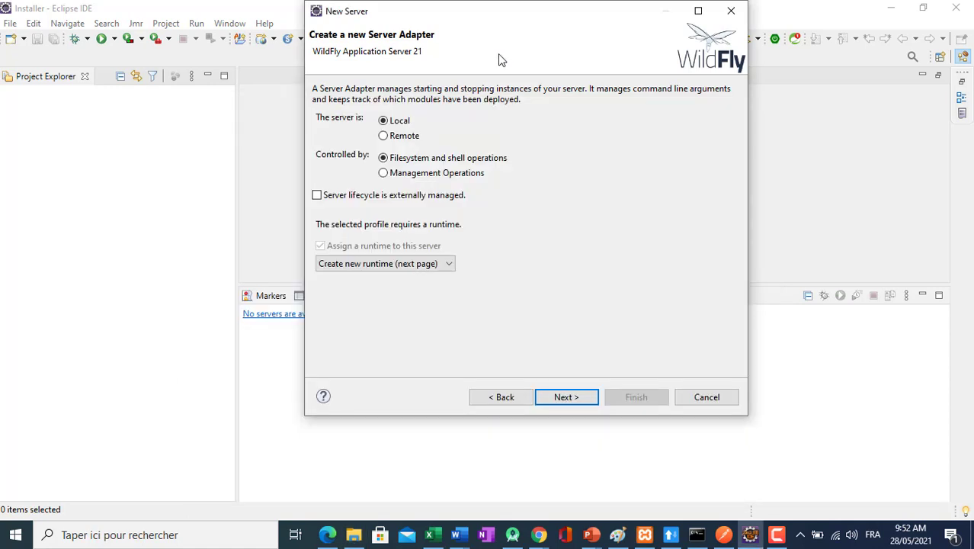
# Keep the local adapter defaults and set the runtime's home directory to wildfly-23\wildfly-23.0.0.Final in Téléchargements.
pyautogui.click(562, 400)
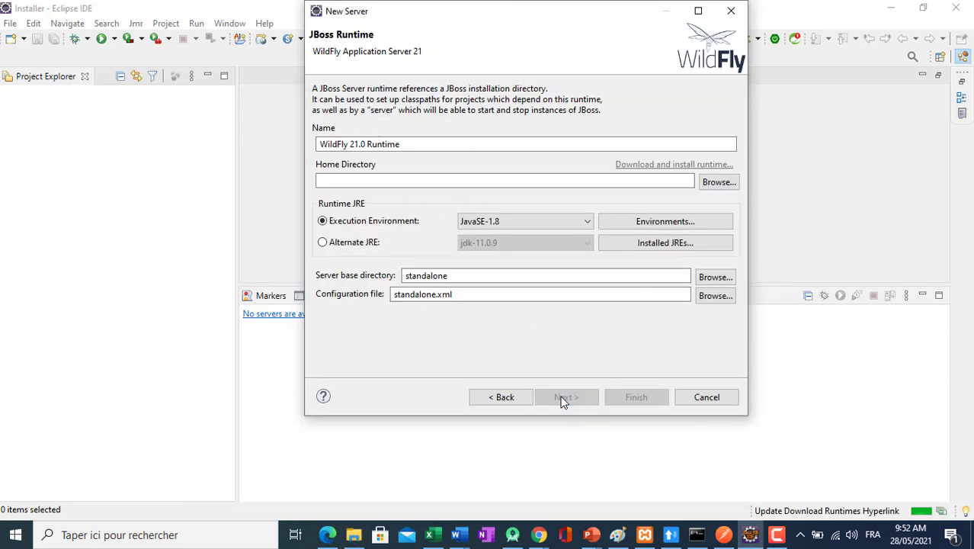
pyautogui.click(709, 183)
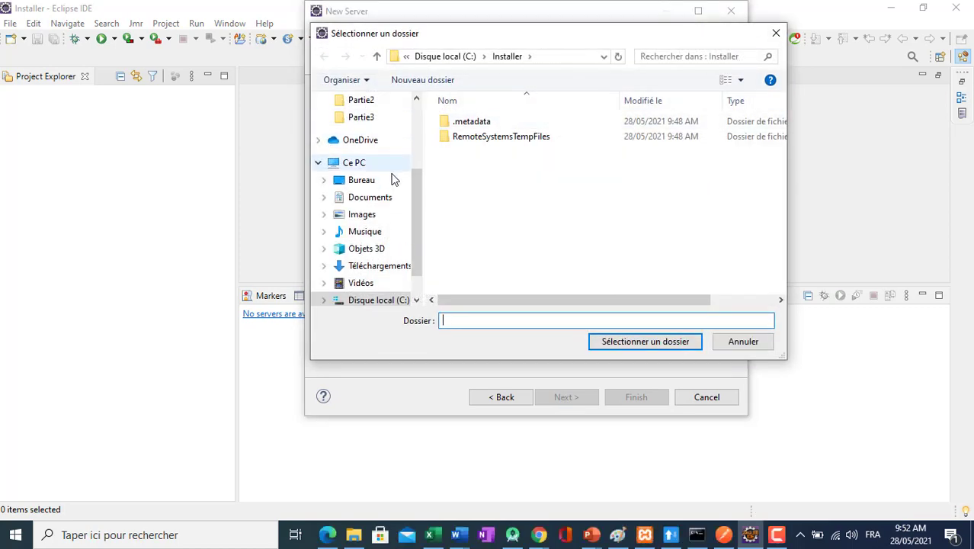
pyautogui.click(385, 273)
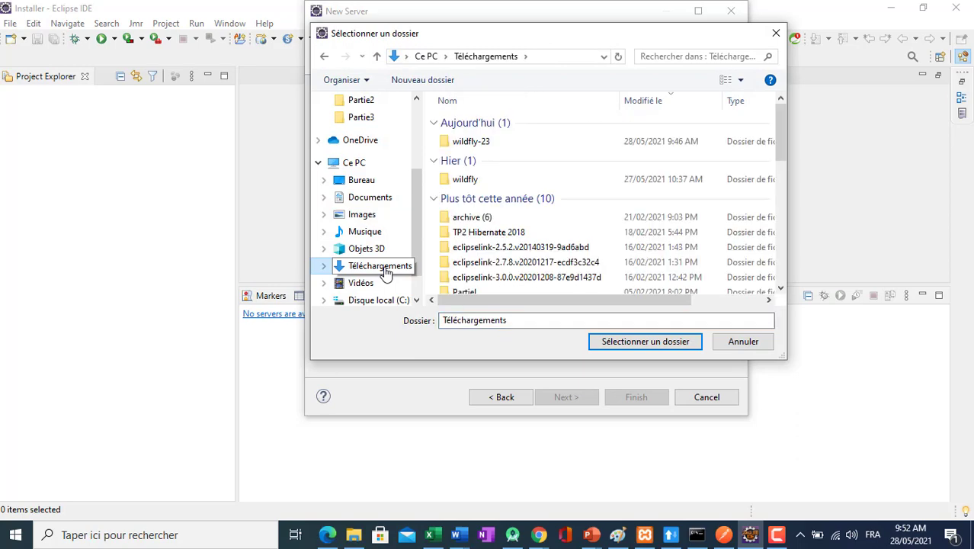
pyautogui.doubleClick(488, 144)
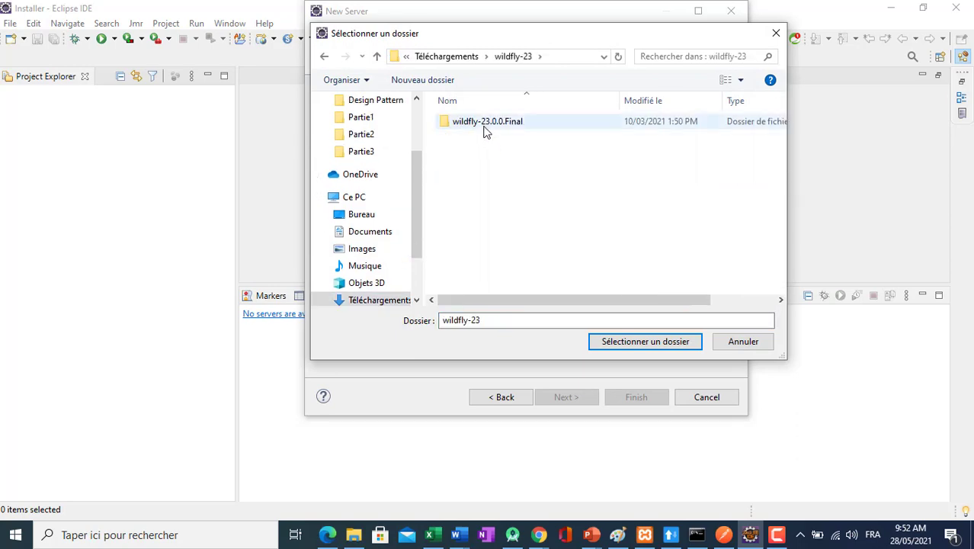
pyautogui.click(485, 126)
pyautogui.click(607, 342)
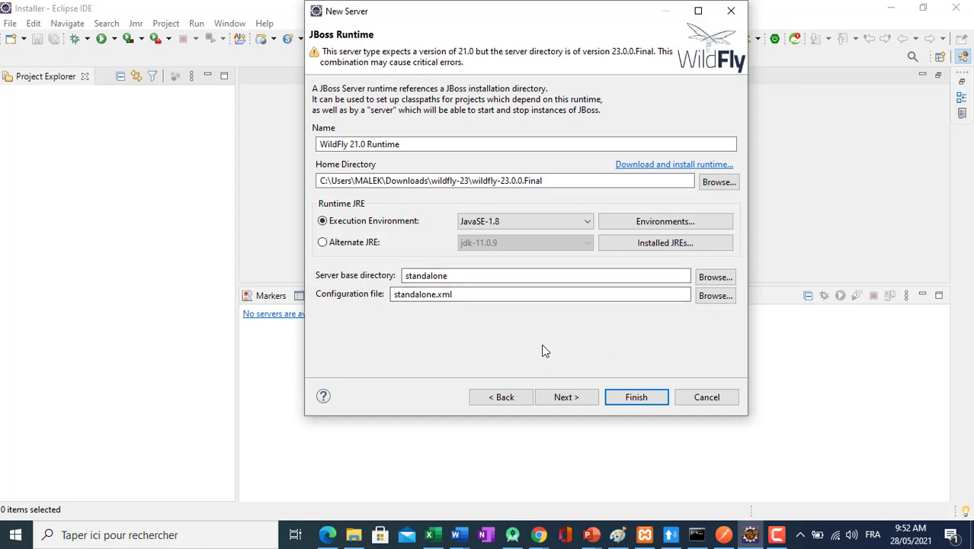
# Finish creating the WildFly 21 server without adding resources, and expand its entry in the Servers view.
pyautogui.click(558, 400)
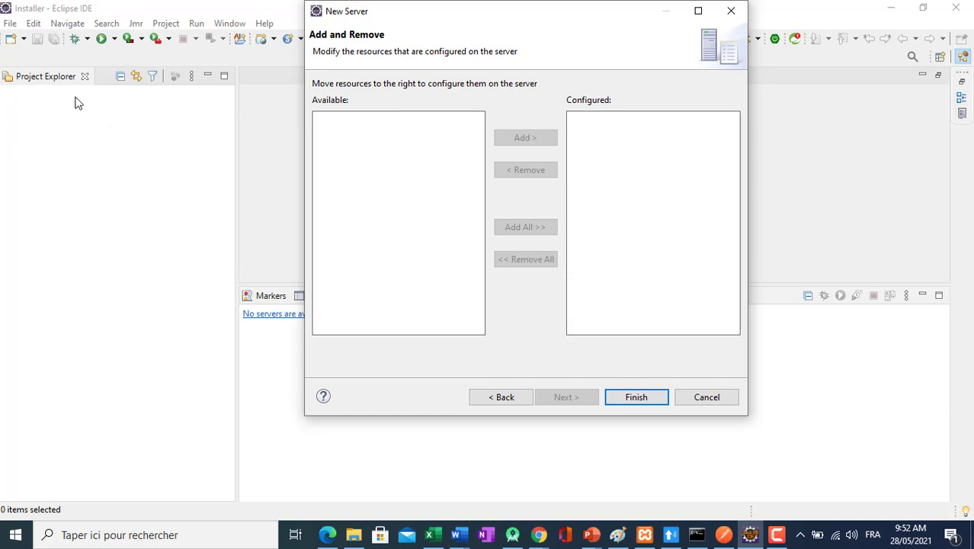
pyautogui.click(632, 400)
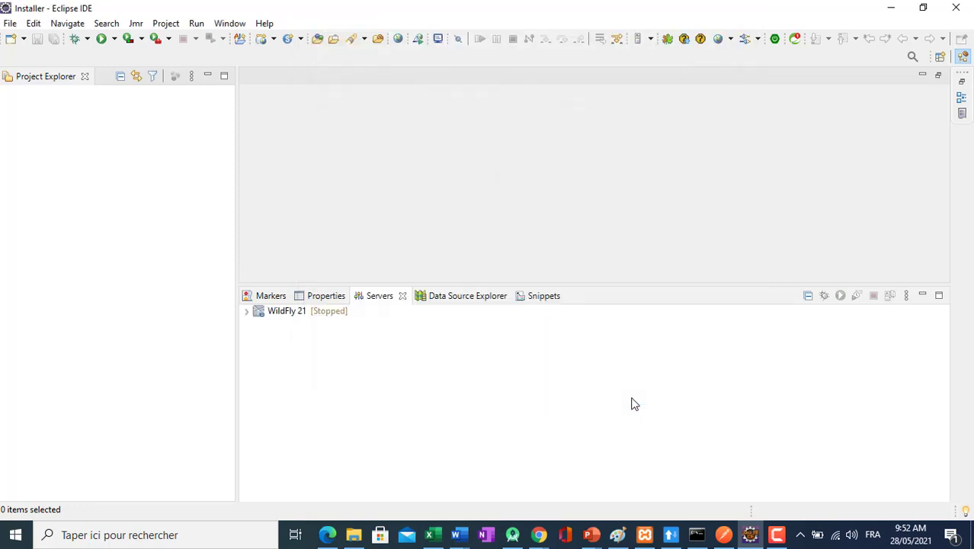
pyautogui.click(248, 312)
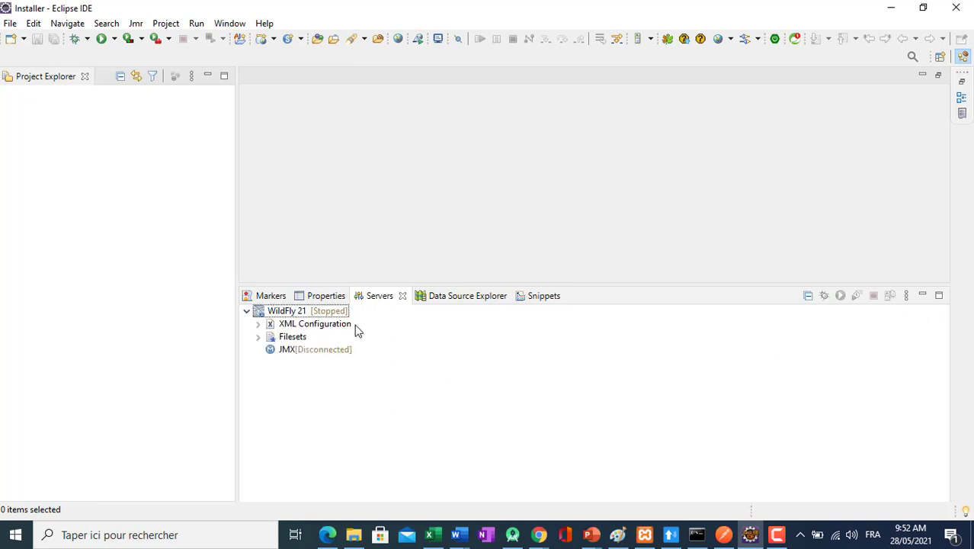
pyautogui.click(334, 312)
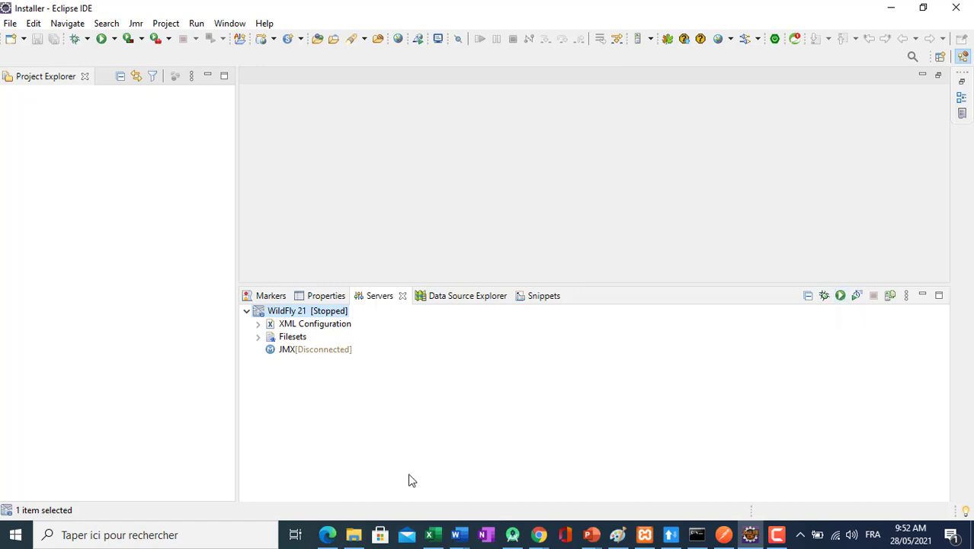
# Switch to File Explorer and open a command prompt in the bin folder of wildfly-23\wildfly-23.0.0.Final.
pyautogui.click(353, 534)
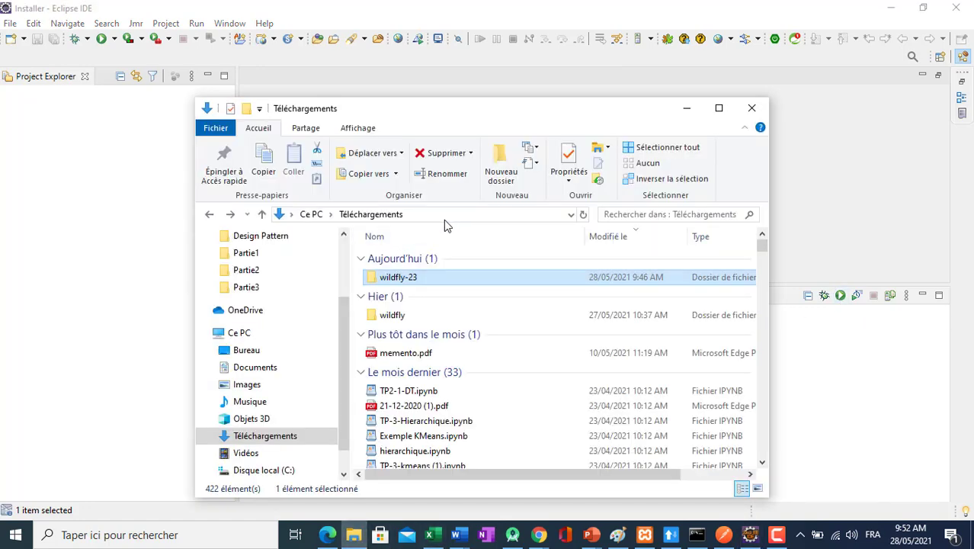
pyautogui.doubleClick(410, 280)
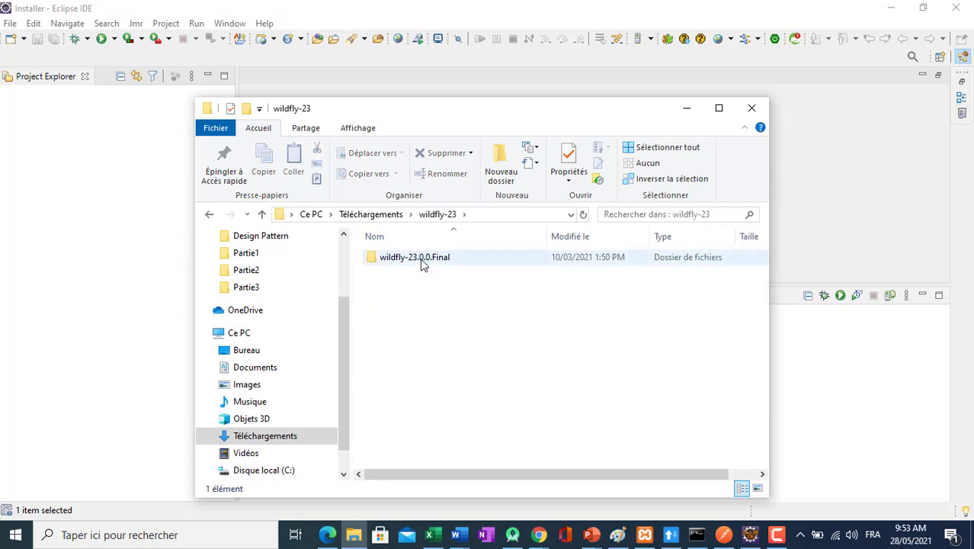
pyautogui.doubleClick(421, 257)
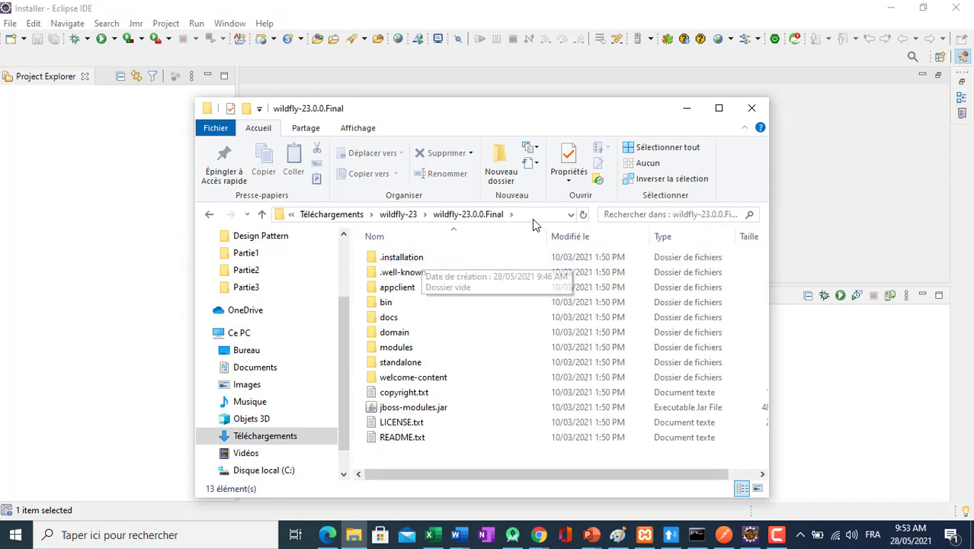
pyautogui.doubleClick(396, 304)
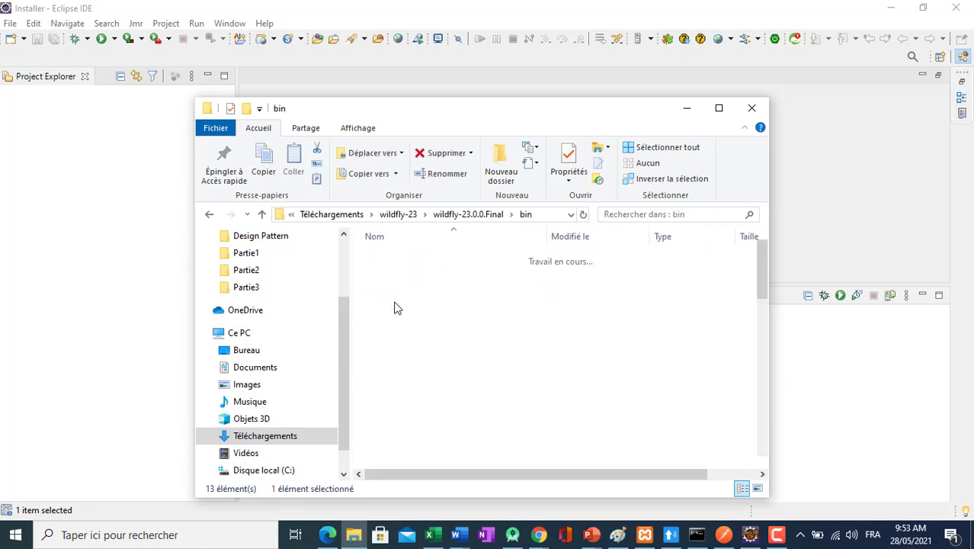
pyautogui.click(530, 216)
pyautogui.write('cmd')
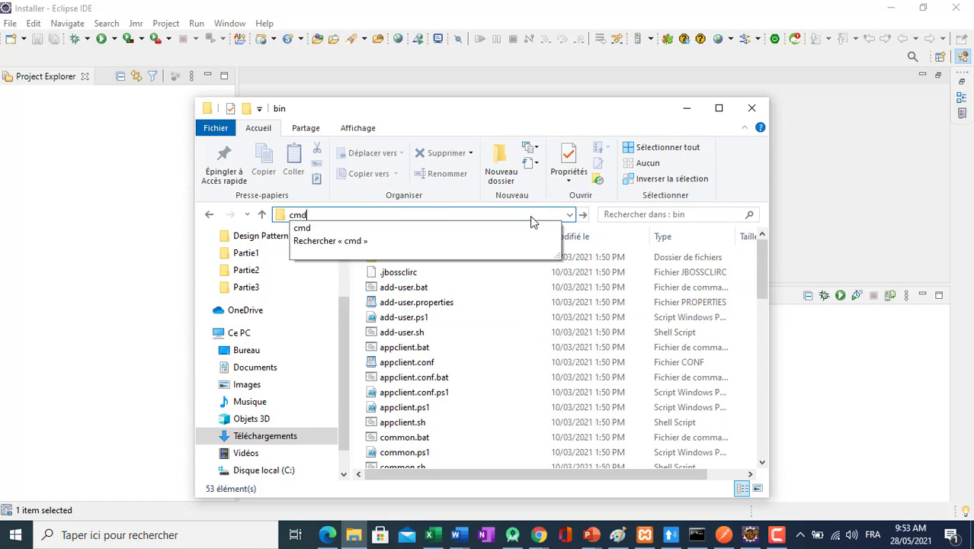
pyautogui.press('Return')
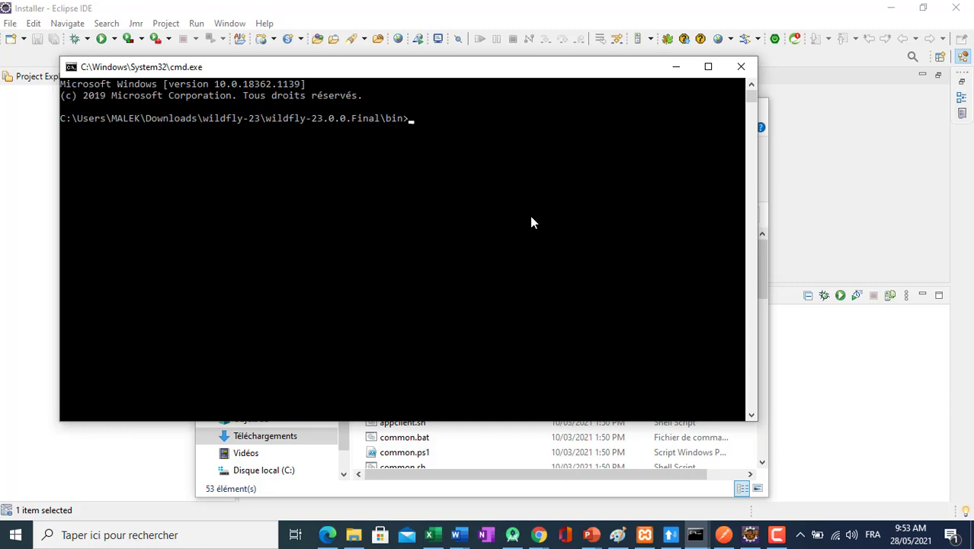
# Try to run user-add.bat from the WildFly bin folder.
pyautogui.write('user-add.bat')
pyautogui.press('Return')
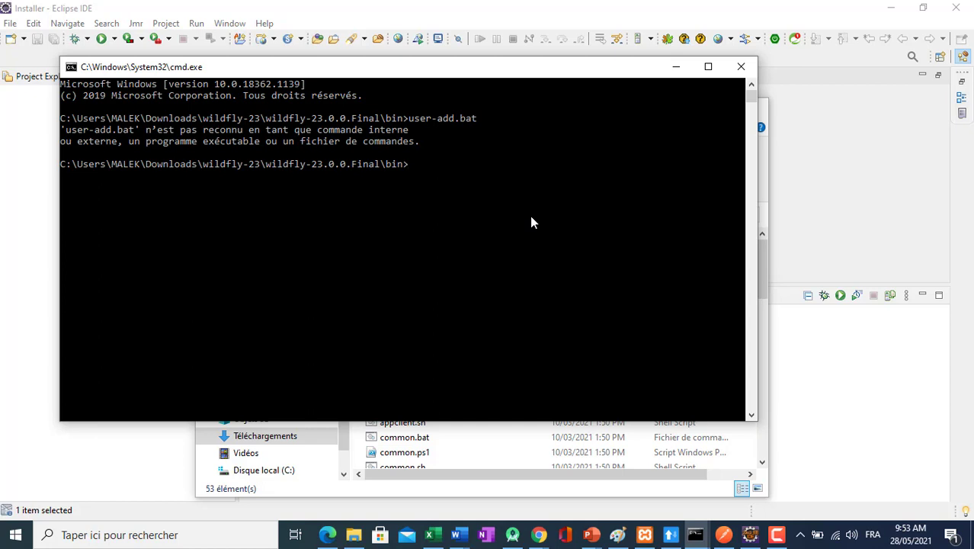
# Correct the previous command to add-user.bat and run it.
pyautogui.press('Up')
pyautogui.press('Left')
pyautogui.press('Left')
pyautogui.press('Left')
pyautogui.press('BackSpace')
pyautogui.press('BackSpace')
pyautogui.press('BackSpace')
pyautogui.press('BackSpace')
pyautogui.press('BackSpace')
pyautogui.press('Right')
pyautogui.press('Right')
pyautogui.press('Right')
pyautogui.write('-user')
pyautogui.press('Return')
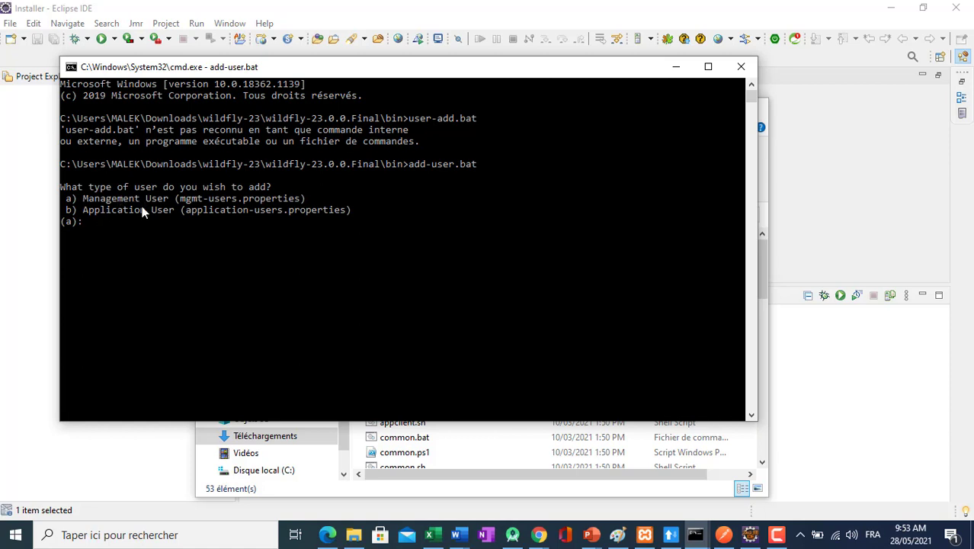
# Choose a Management User with the username admin and select option a to update the existing user's password and roles.
pyautogui.write('a')
pyautogui.press('Return')
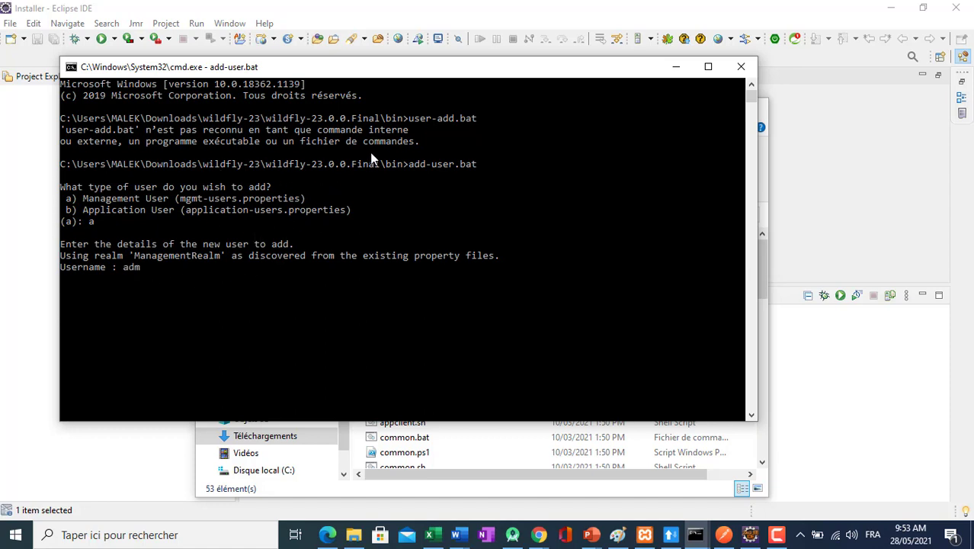
pyautogui.press('Return')
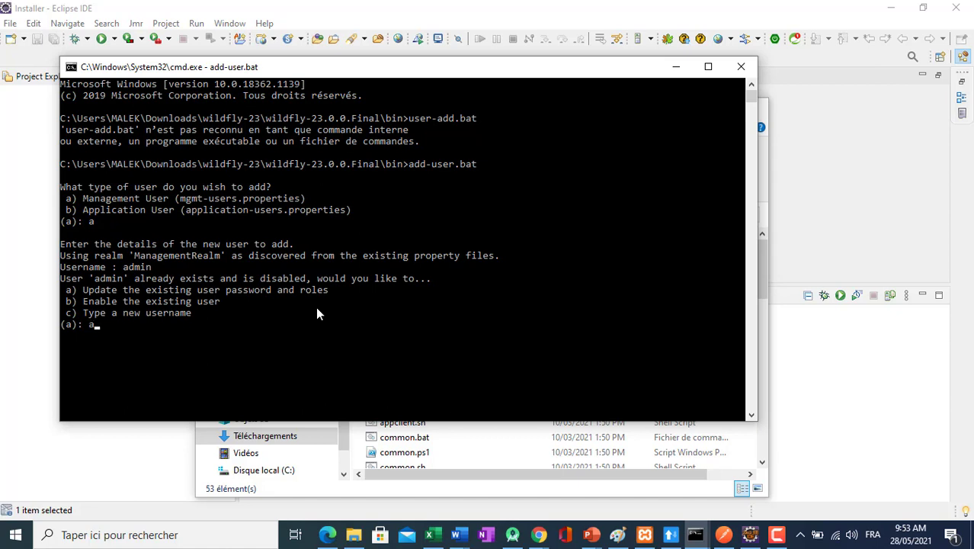
pyautogui.press('Return')
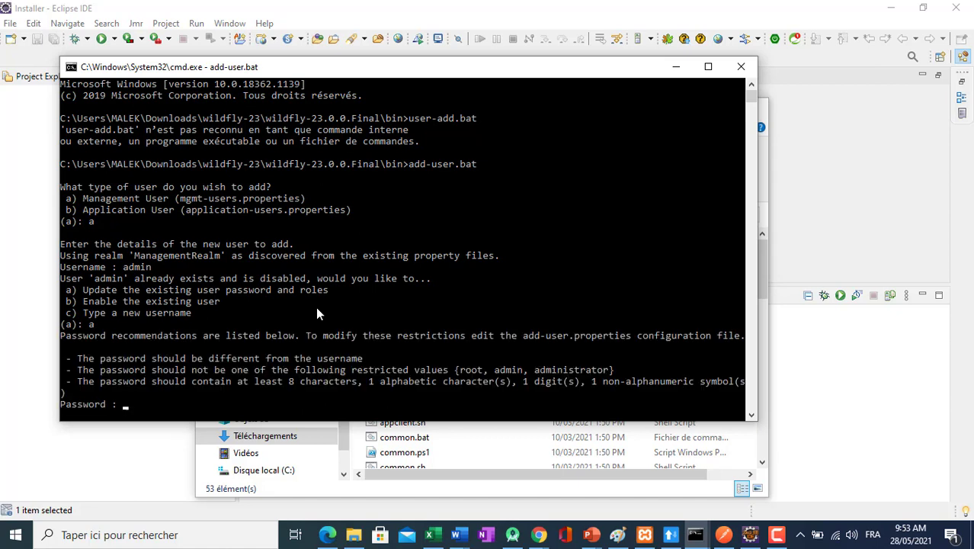
# Enter the management user's password, accept it with yes despite the password recommendations, and re-enter it.
pyautogui.write('admin')
pyautogui.press('Return')
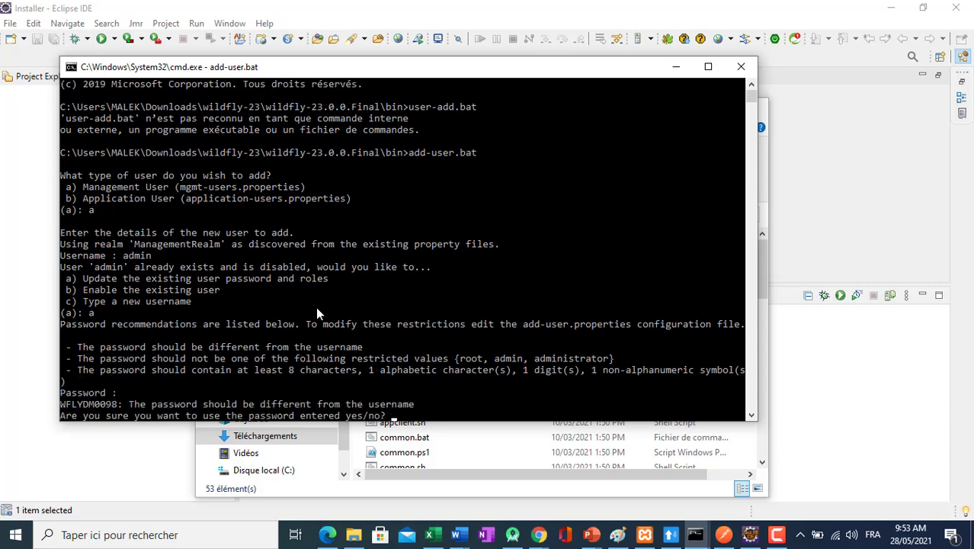
pyautogui.write('yes')
pyautogui.press('Return')
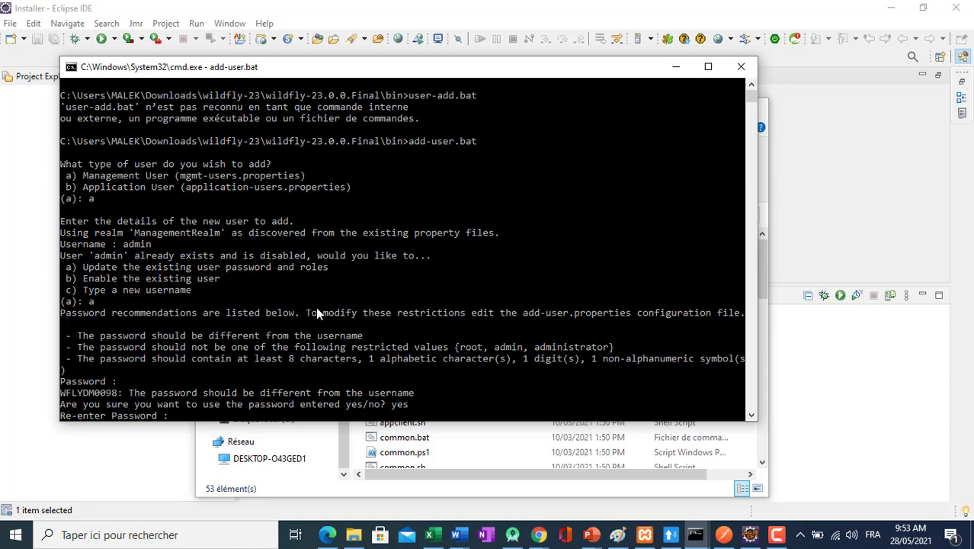
pyautogui.press('Return')
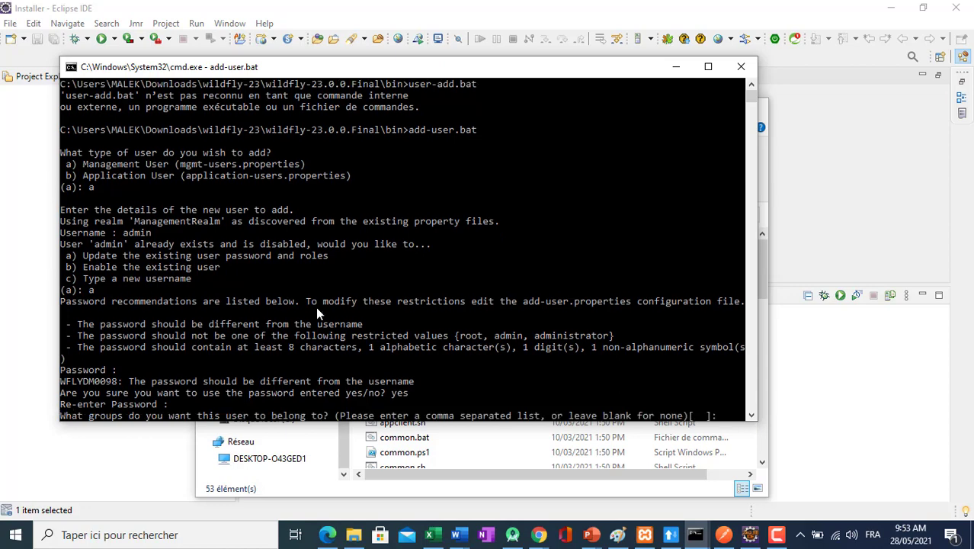
# Leave the user's groups blank, answer yes to the AS process connection question, and finish the add-user script.
pyautogui.press('Return')
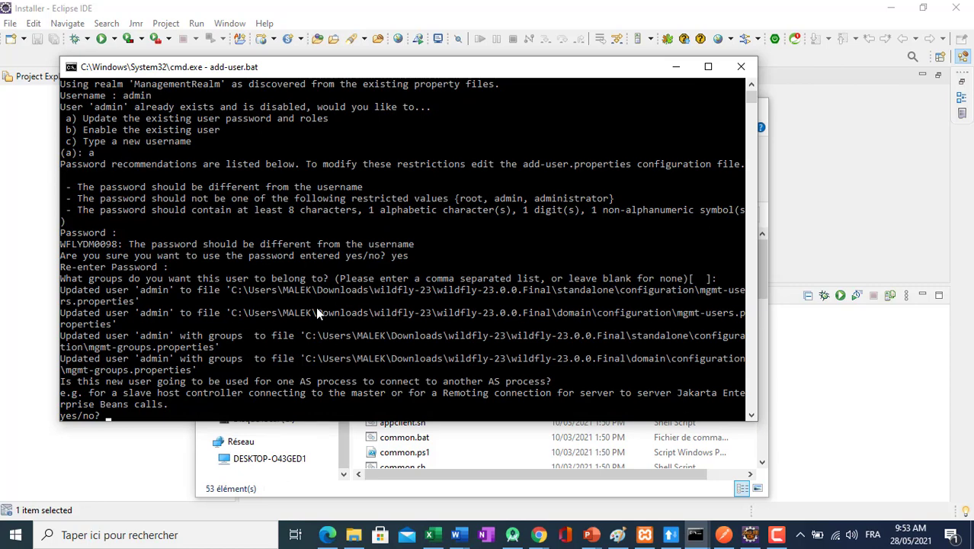
pyautogui.press('Return')
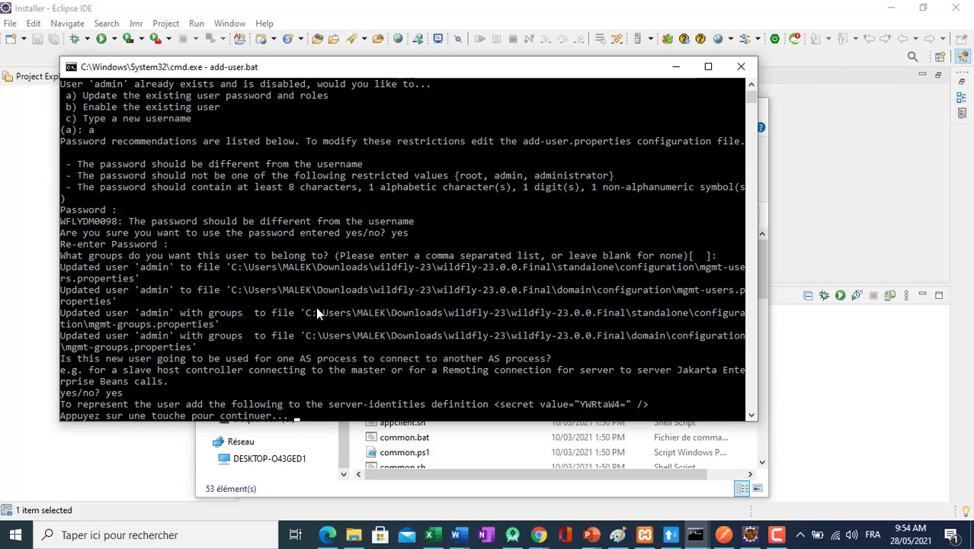
pyautogui.press('Return')
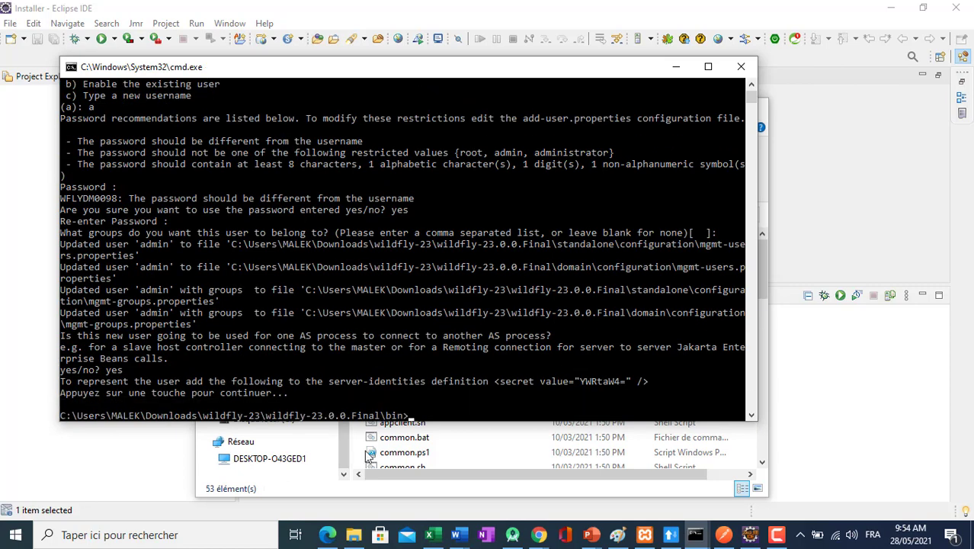
# Switch to Chrome and open localhost:9990 in a new tab.
pyautogui.moveTo(540, 536)
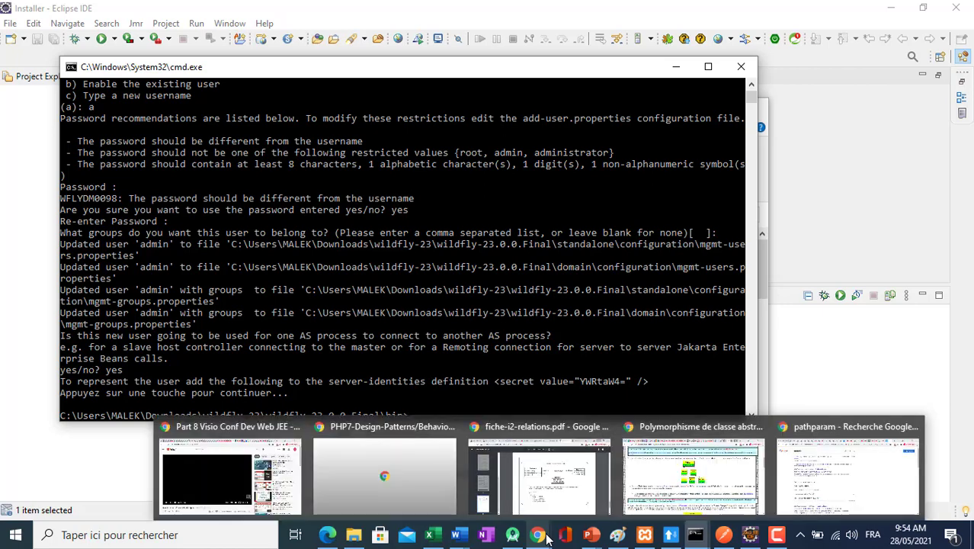
pyautogui.click(568, 479)
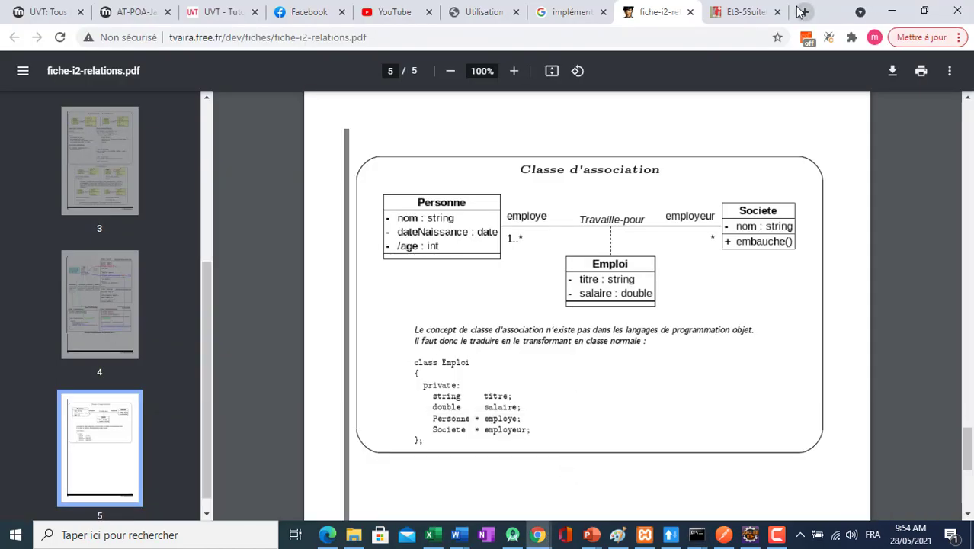
pyautogui.click(802, 12)
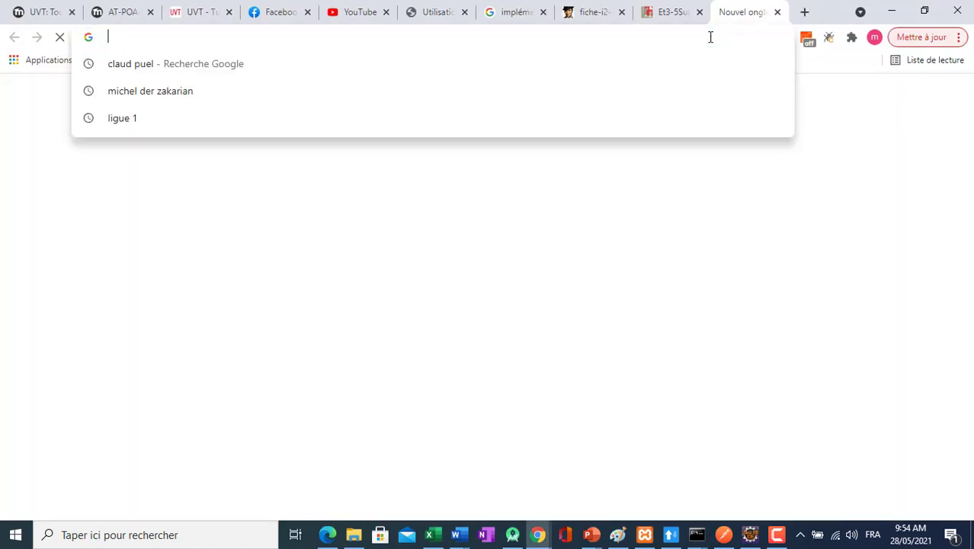
pyautogui.write('loca')
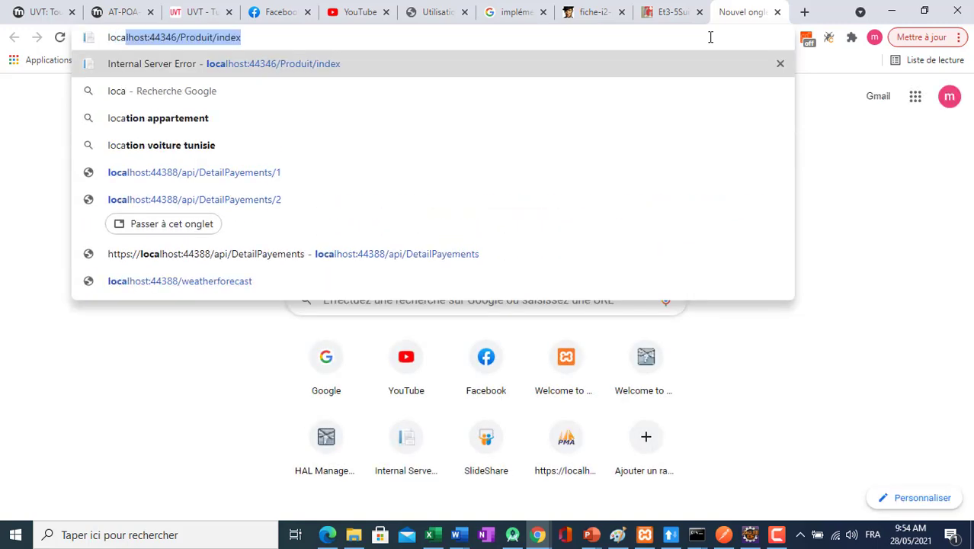
pyautogui.write('lhost')
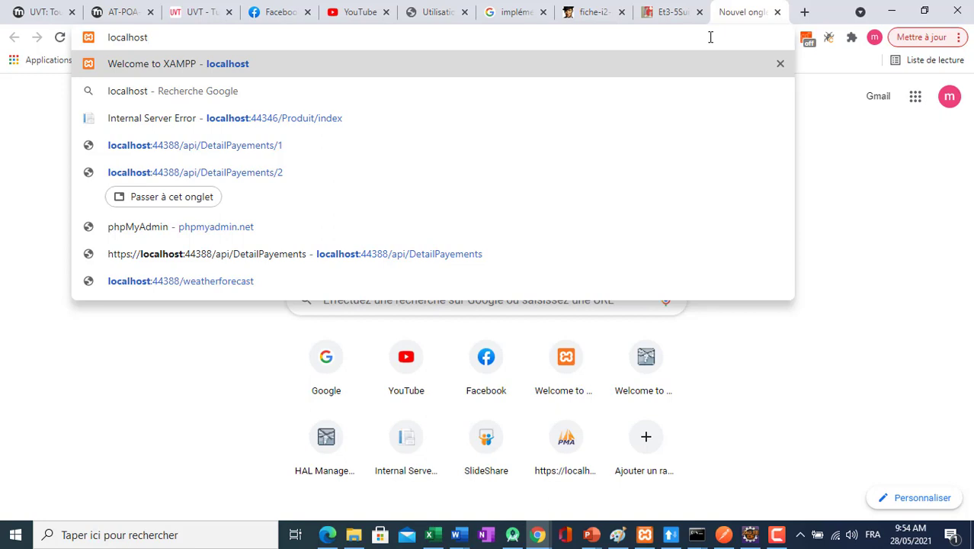
pyautogui.write(':999')
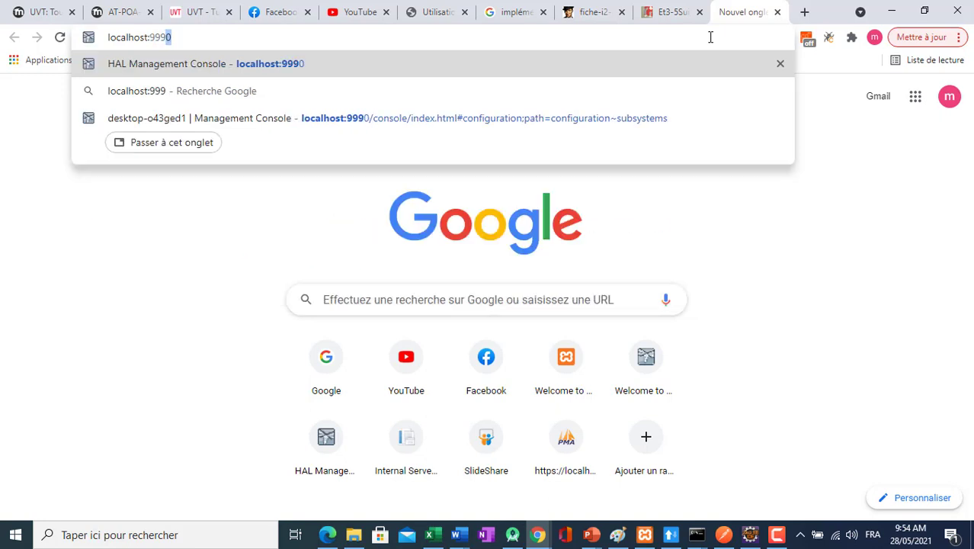
pyautogui.press('Return')
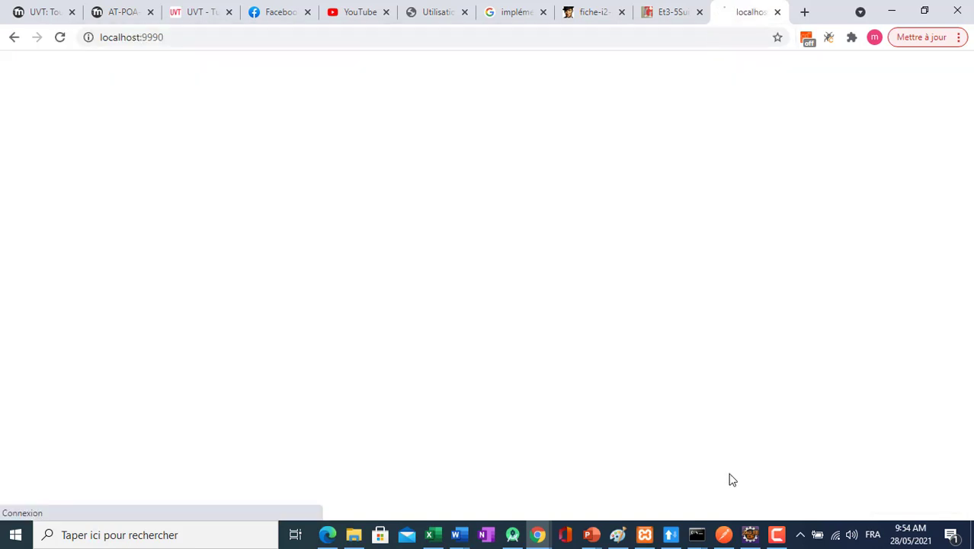
# Switch to Eclipse and start the WildFly 21 server.
pyautogui.click(751, 536)
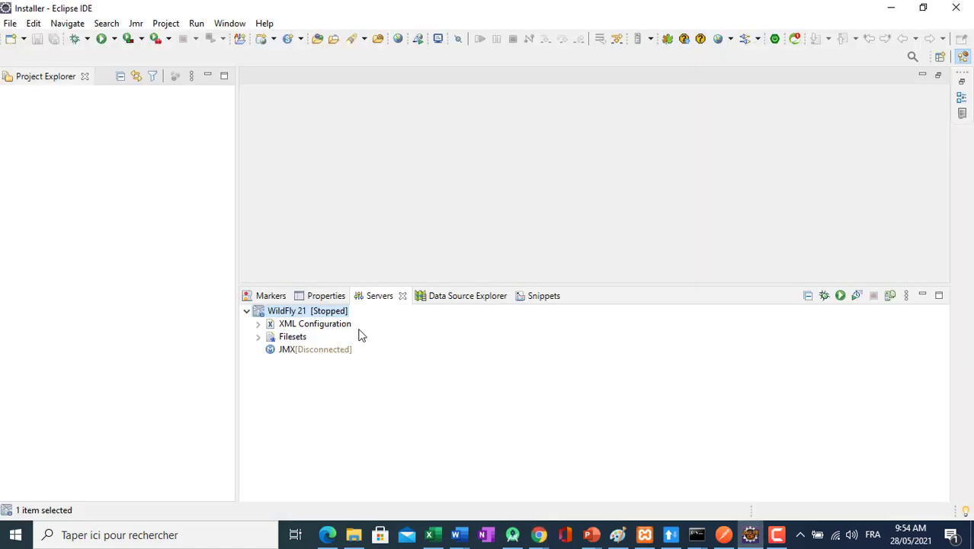
pyautogui.click(839, 297)
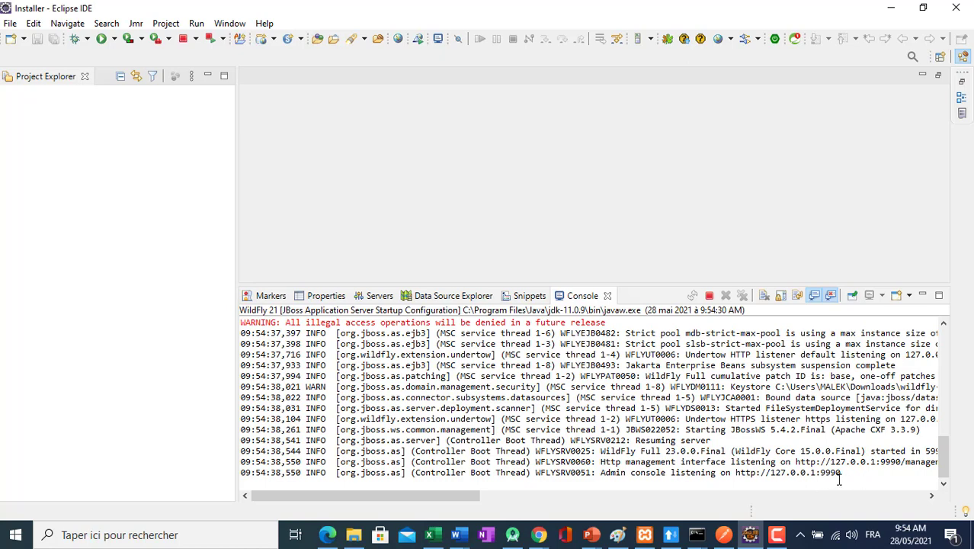
# Switch back to Chrome and reload the HAL Management Console at localhost:9990/console/index.html.
pyautogui.moveTo(538, 535)
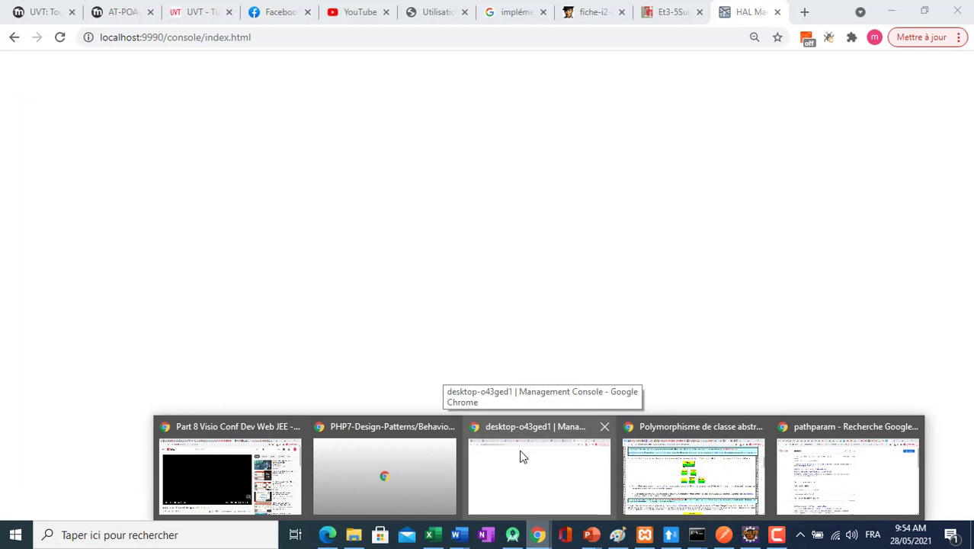
pyautogui.click(522, 455)
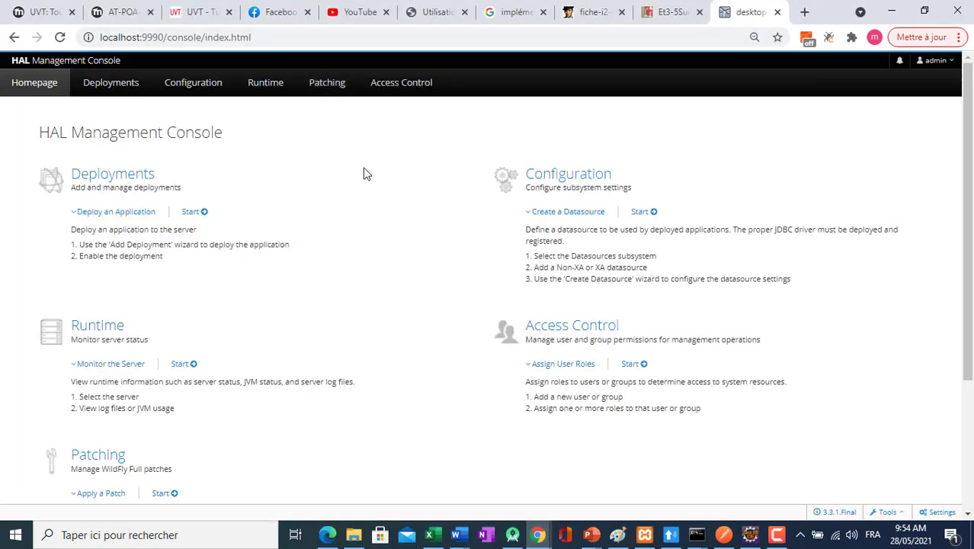
pyautogui.click(293, 36)
pyautogui.press('Return')
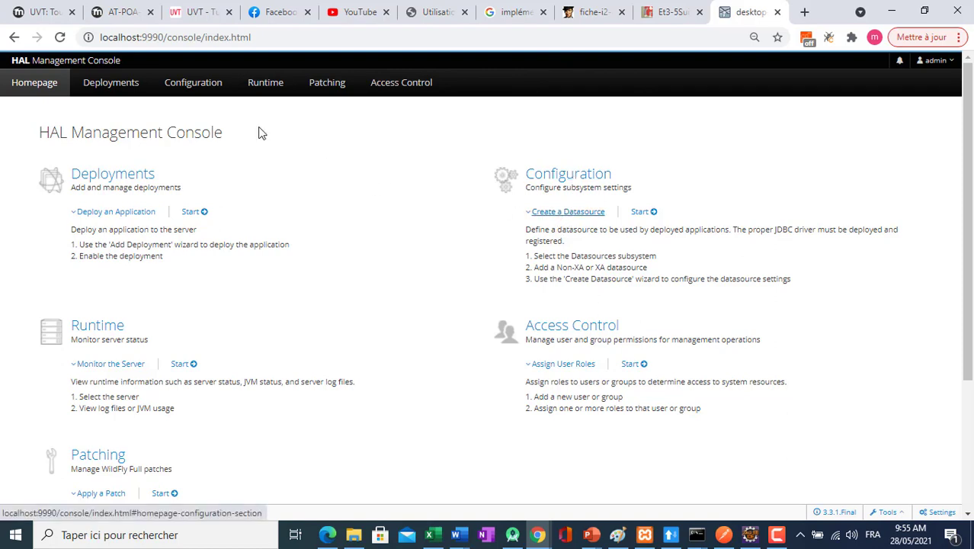
# Open the Datasources list of the Datasources & Drivers subsystem in the console's configuration.
pyautogui.click(199, 91)
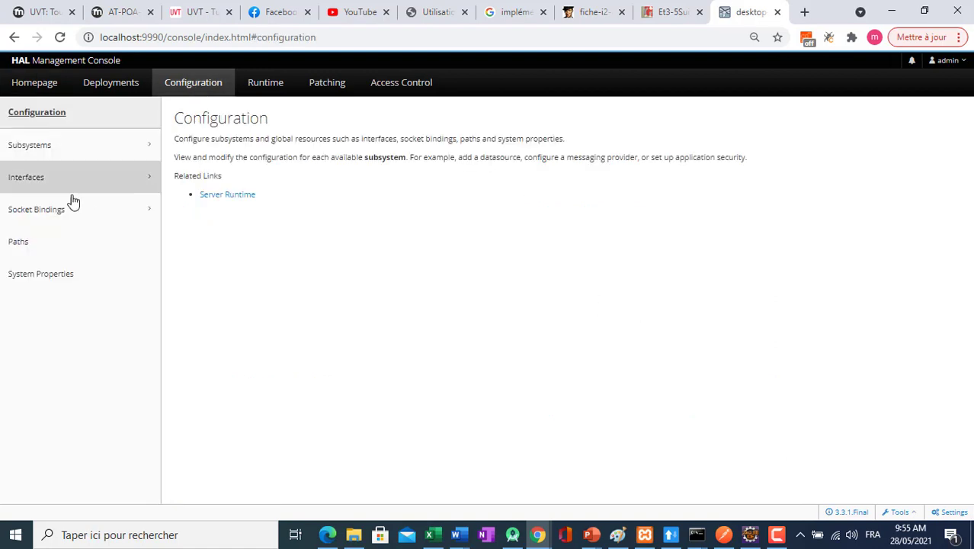
pyautogui.click(147, 152)
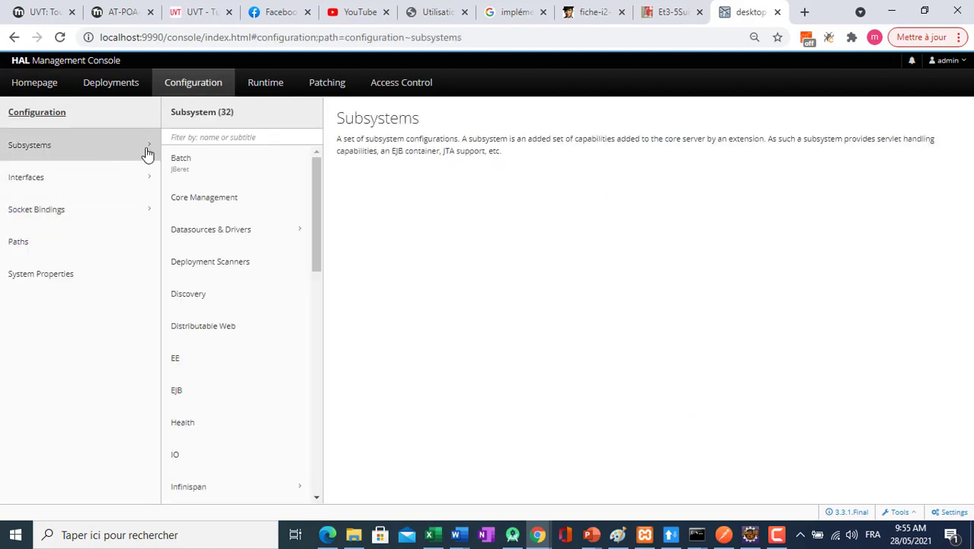
pyautogui.click(306, 239)
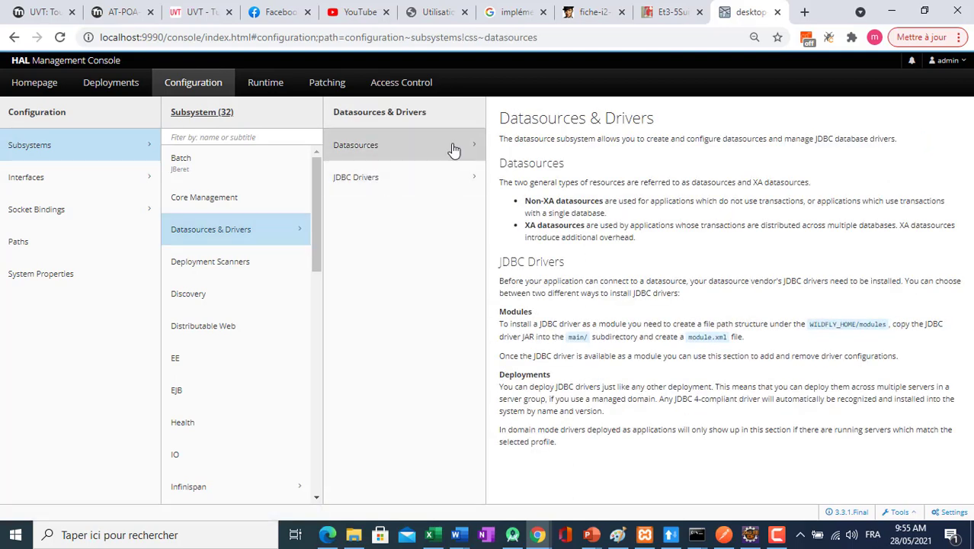
pyautogui.click(477, 150)
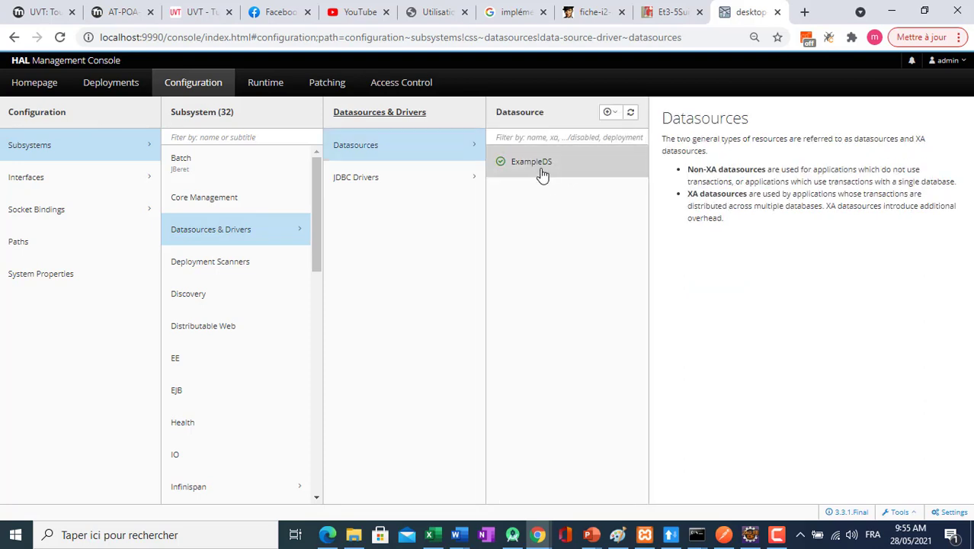
# Start adding a non-XA datasource from the MySQL template, keep the name MySqlDS and JNDI name java:/MySqlDS, and list the available JDBC drivers.
pyautogui.click(608, 112)
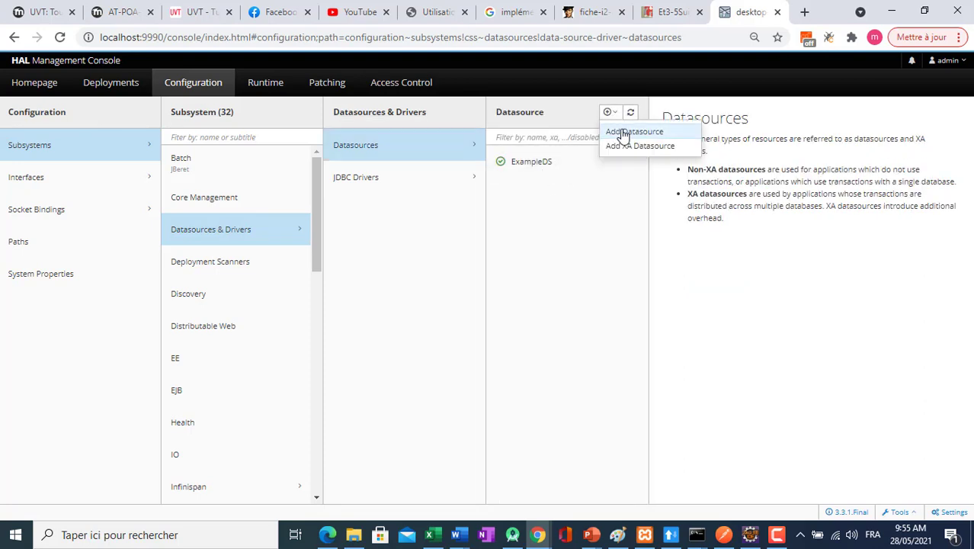
pyautogui.click(624, 133)
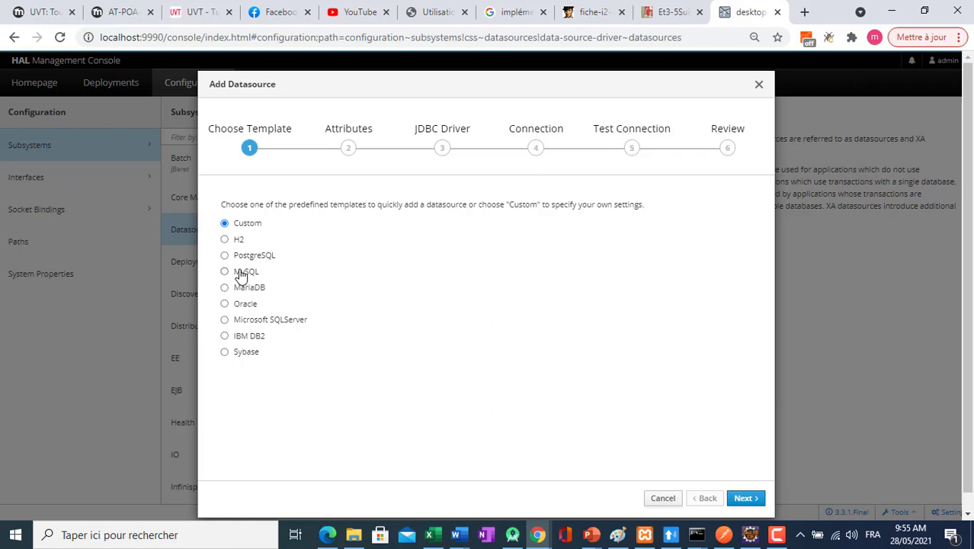
pyautogui.click(744, 498)
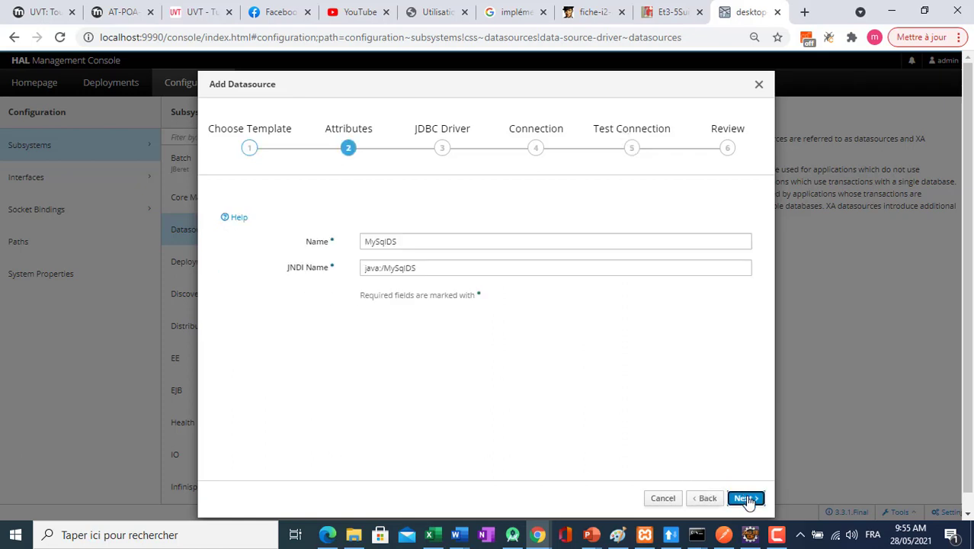
pyautogui.click(398, 242)
pyautogui.click(741, 497)
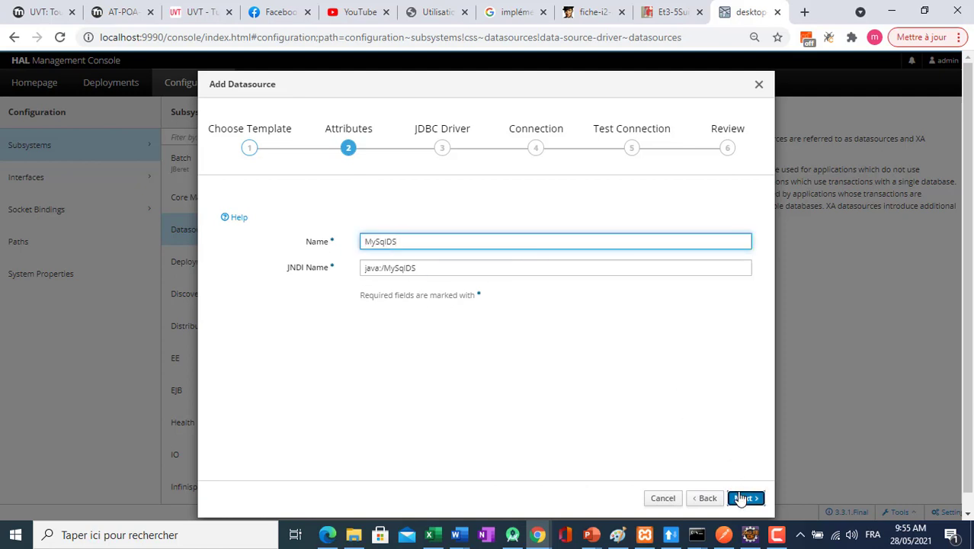
pyautogui.click(743, 498)
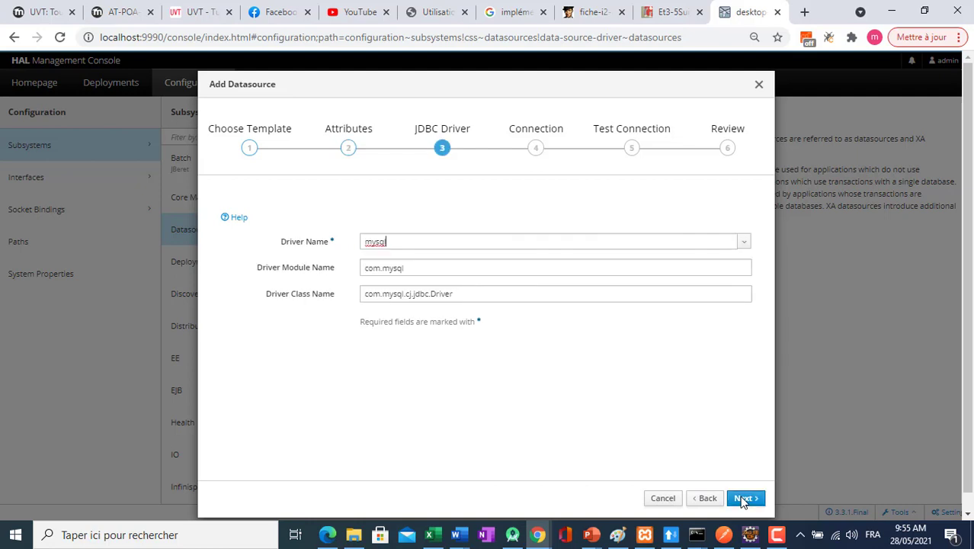
pyautogui.click(744, 242)
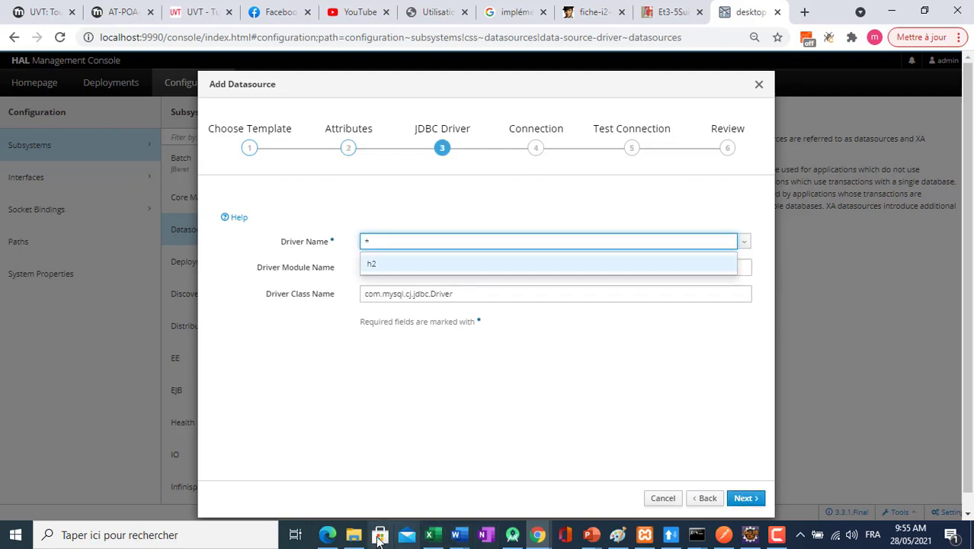
# Switch to File Explorer and open the modules\system\layers\base\com folder inside wildfly-23.0.0.Final.
pyautogui.click(353, 535)
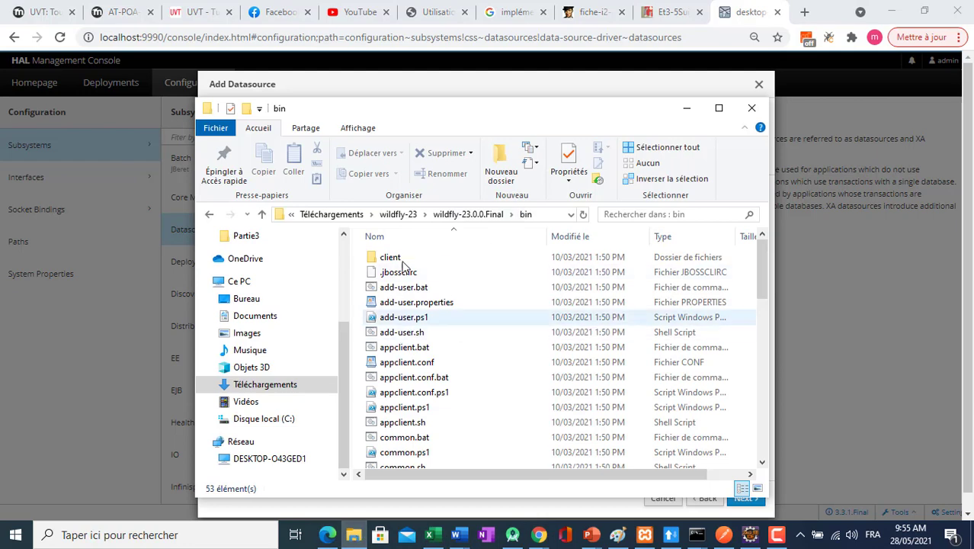
pyautogui.click(209, 215)
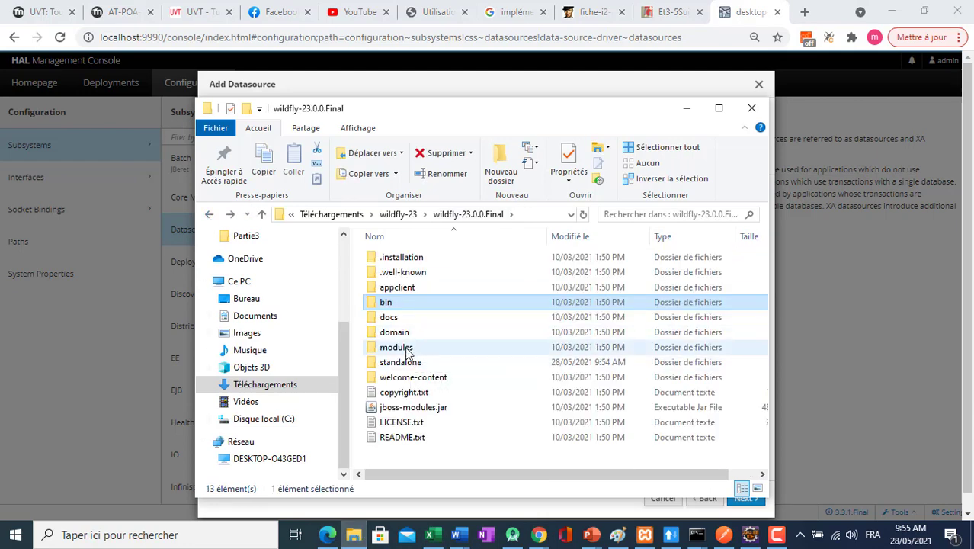
pyautogui.doubleClick(393, 348)
pyautogui.doubleClick(398, 258)
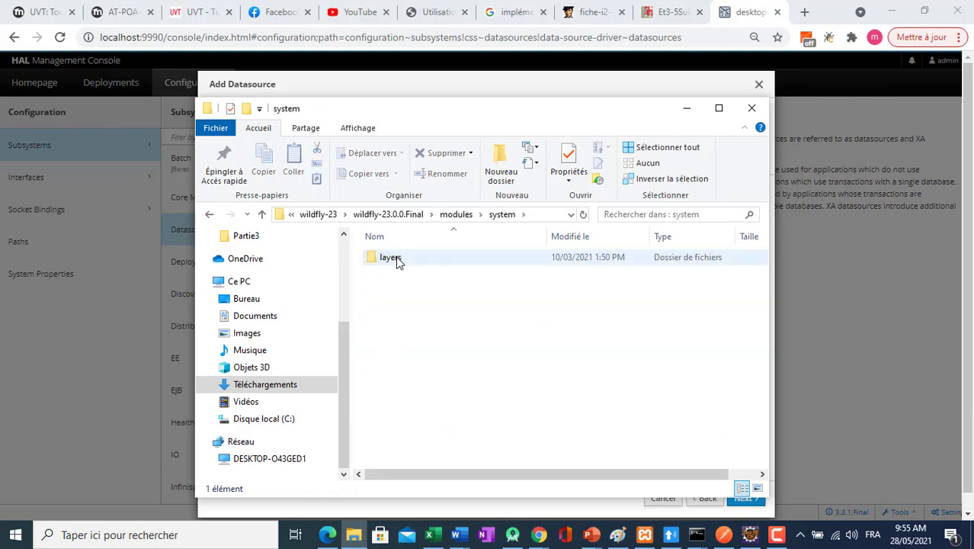
pyautogui.doubleClick(390, 258)
pyautogui.doubleClick(389, 259)
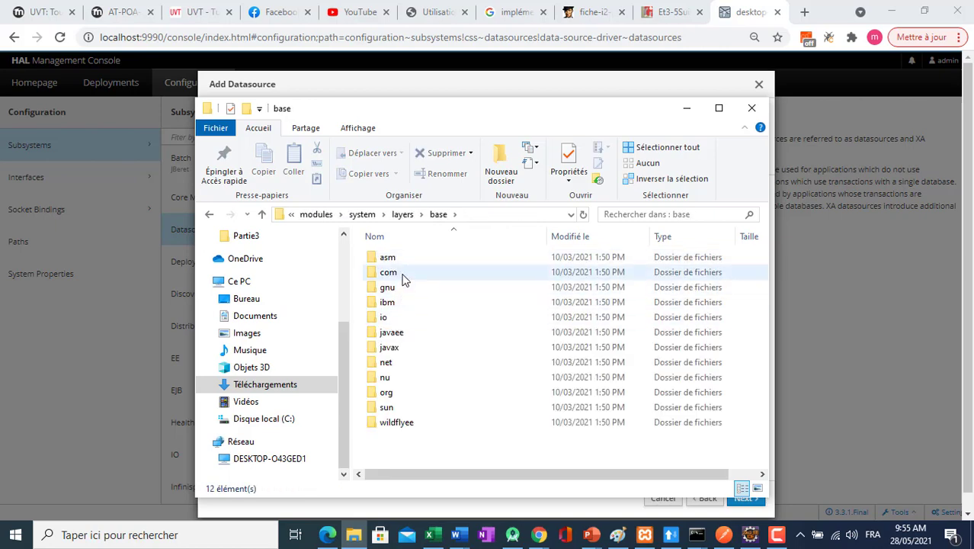
pyautogui.doubleClick(401, 274)
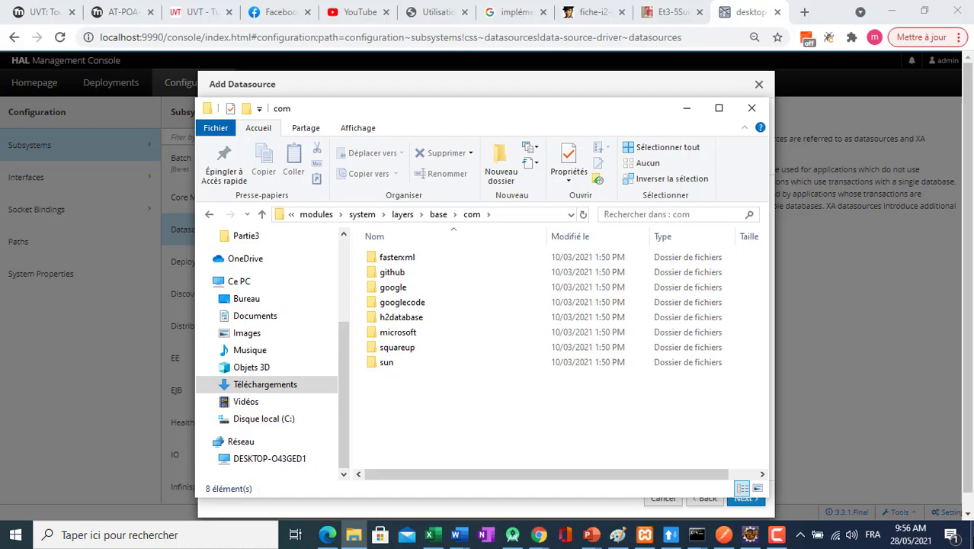
# Open another File Explorer window on the existing wildfly folder of drive C:.
pyautogui.press('super+d')
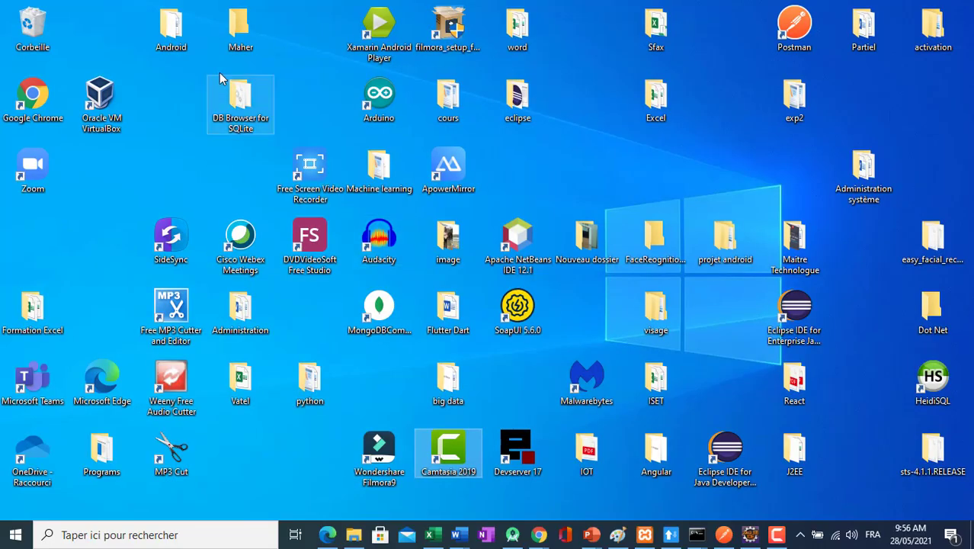
pyautogui.doubleClick(173, 49)
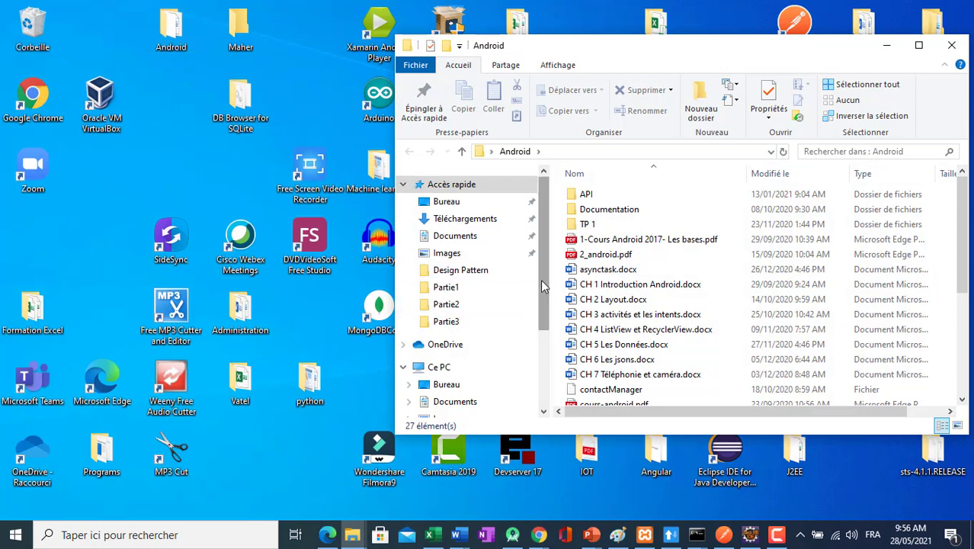
pyautogui.scroll(-3, 541, 282)
pyautogui.click(479, 376)
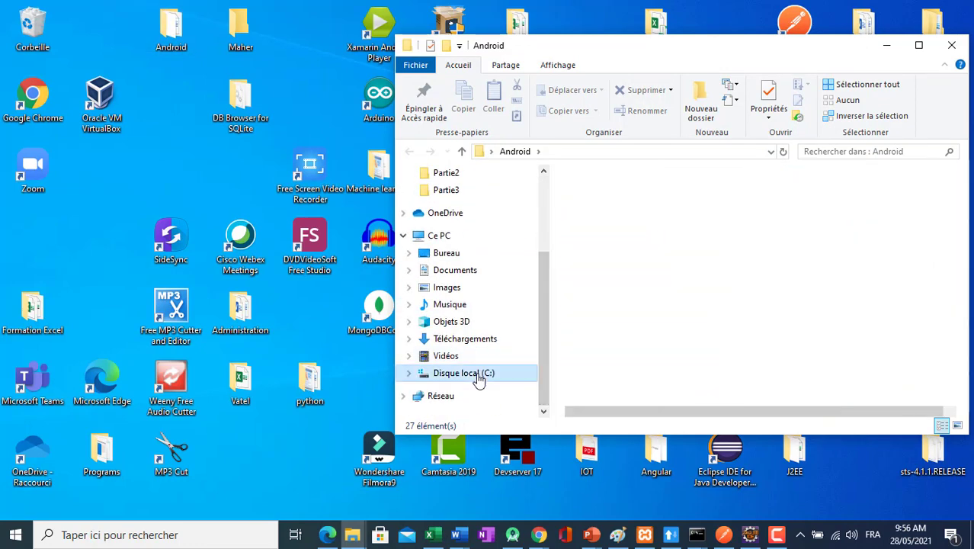
pyautogui.click(625, 288)
pyautogui.press('w')
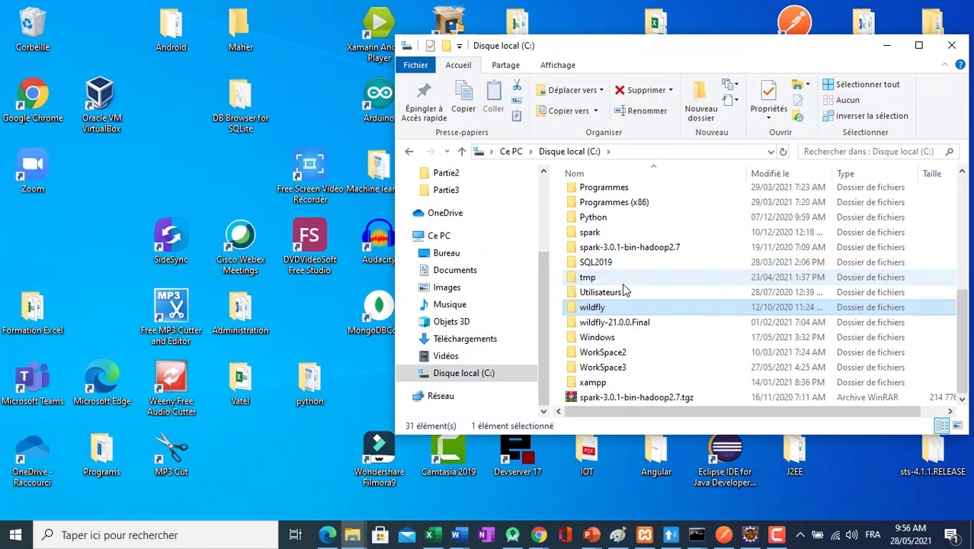
pyautogui.doubleClick(606, 308)
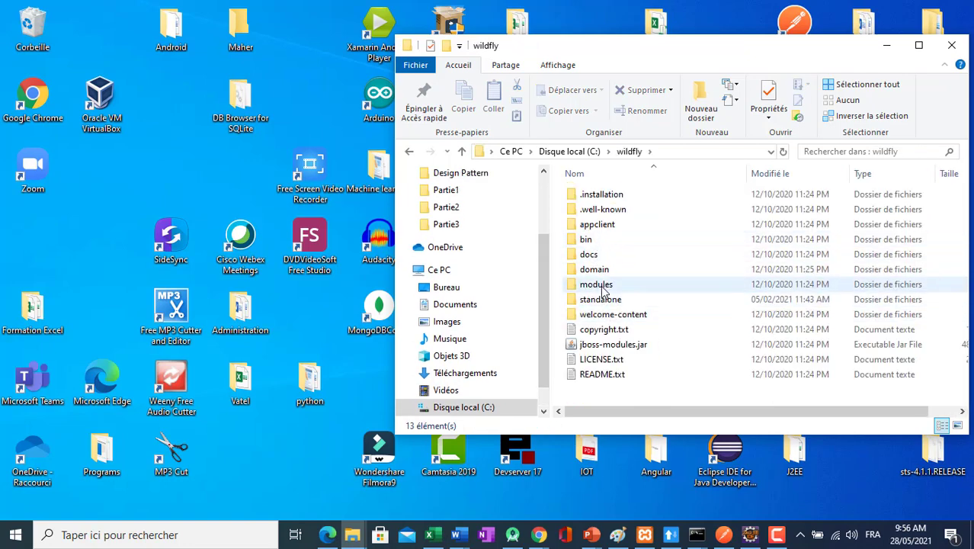
# Open the modules\system\layers\base\com folder inside C:\wildfly.
pyautogui.doubleClick(602, 287)
pyautogui.doubleClick(605, 200)
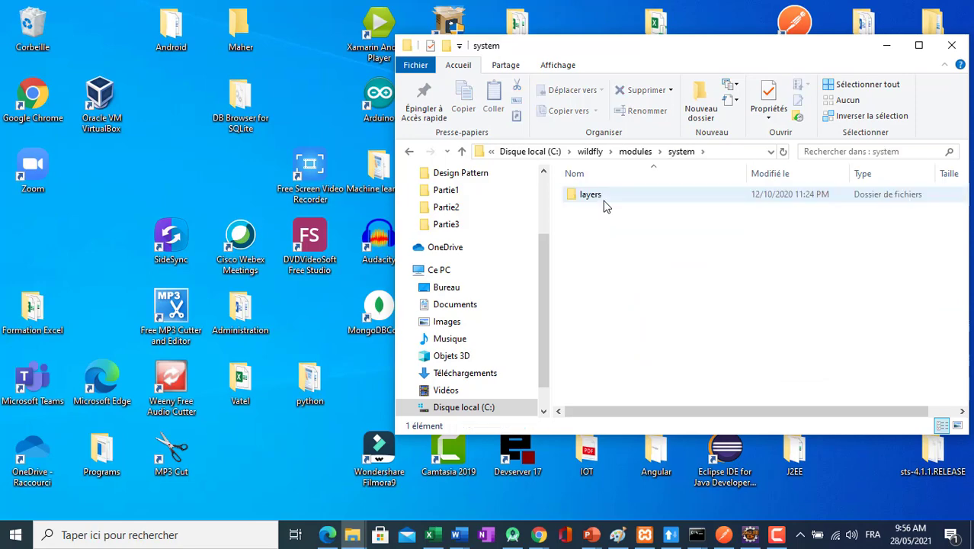
pyautogui.doubleClick(592, 196)
pyautogui.doubleClick(589, 197)
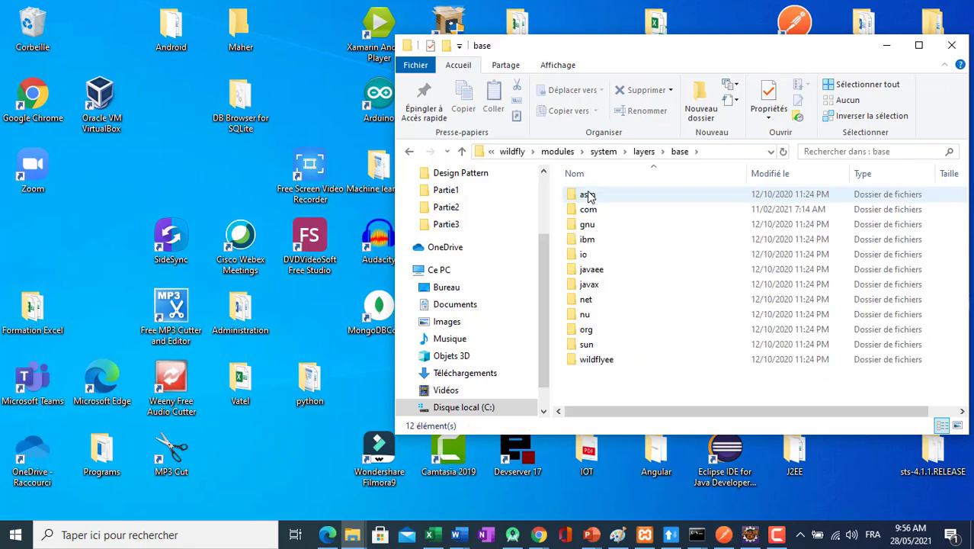
pyautogui.click(587, 212)
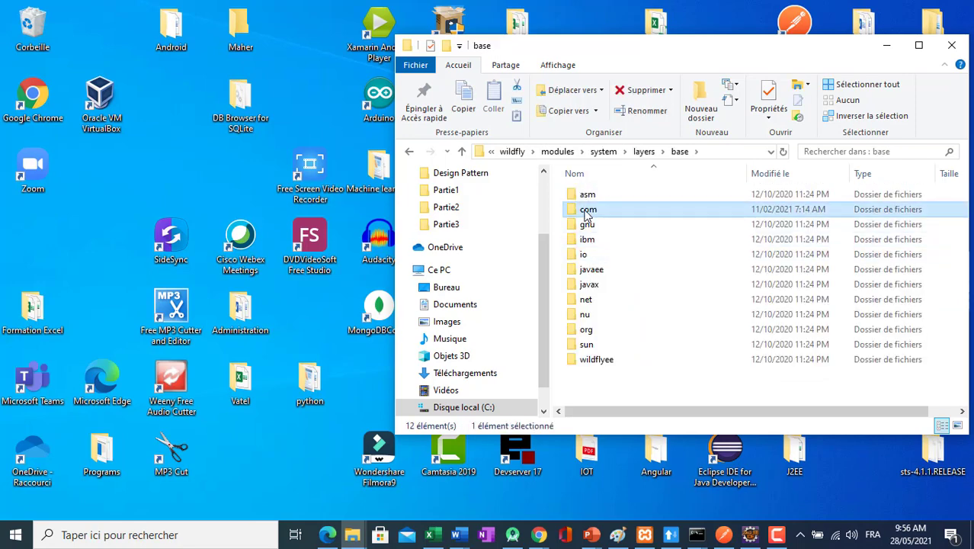
pyautogui.doubleClick(587, 212)
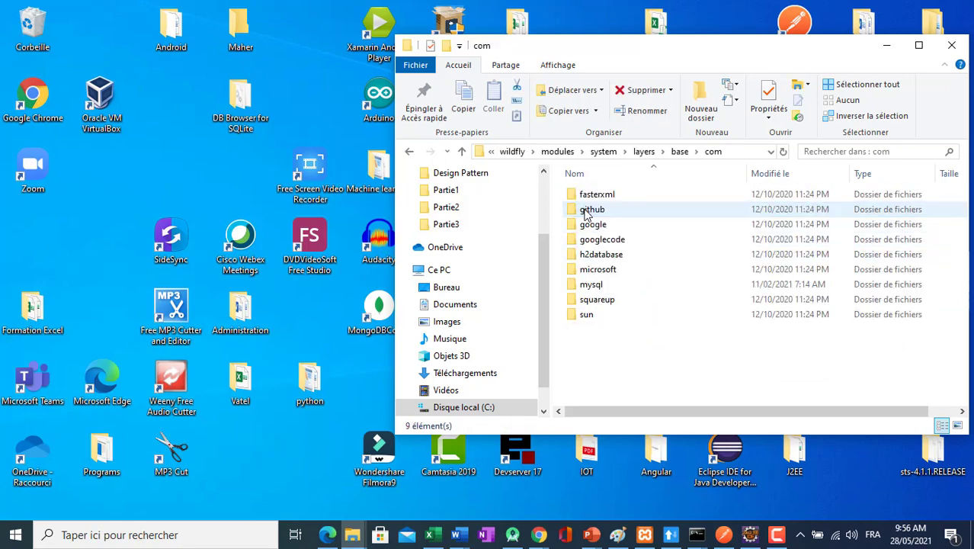
# Examine the contents of the mysql\main module folder and return to the com folder.
pyautogui.doubleClick(603, 286)
pyautogui.click(585, 198)
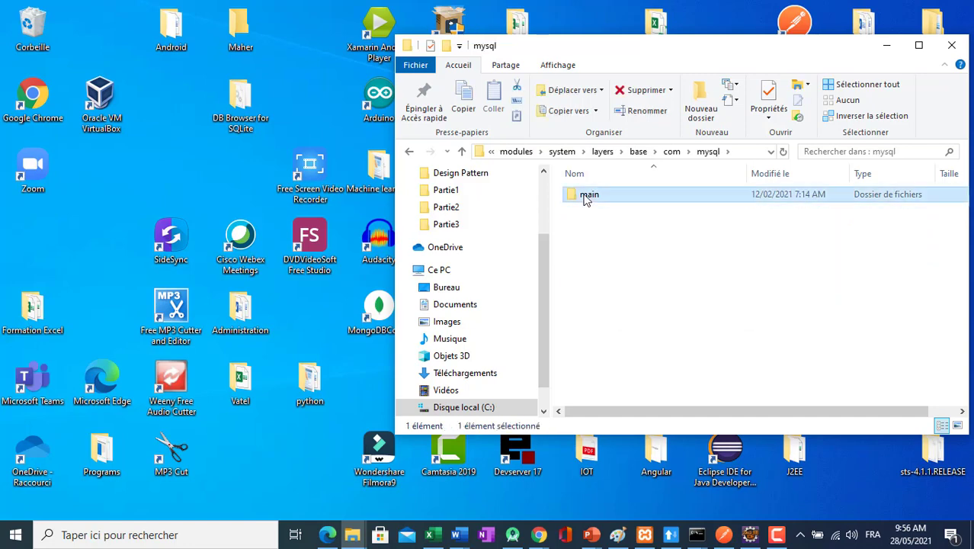
pyautogui.doubleClick(585, 197)
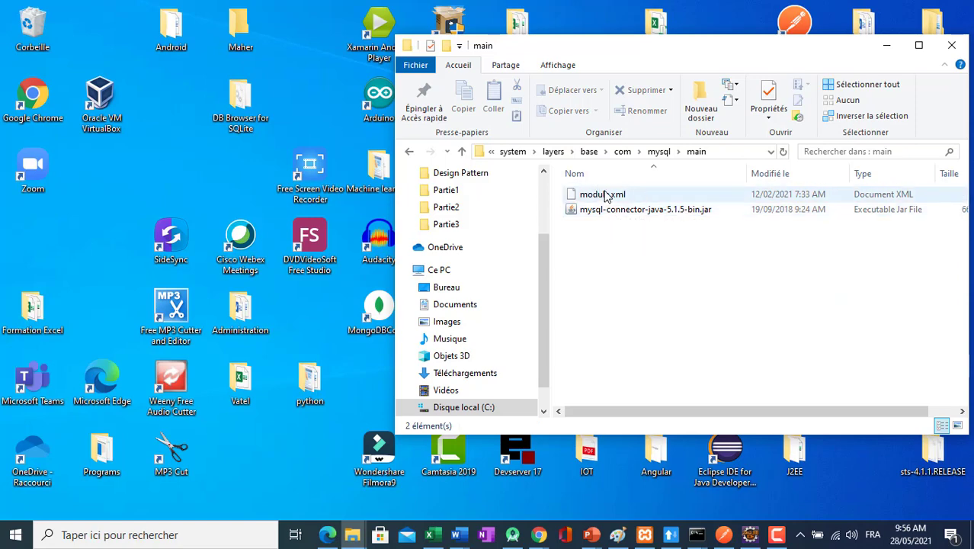
pyautogui.click(407, 151)
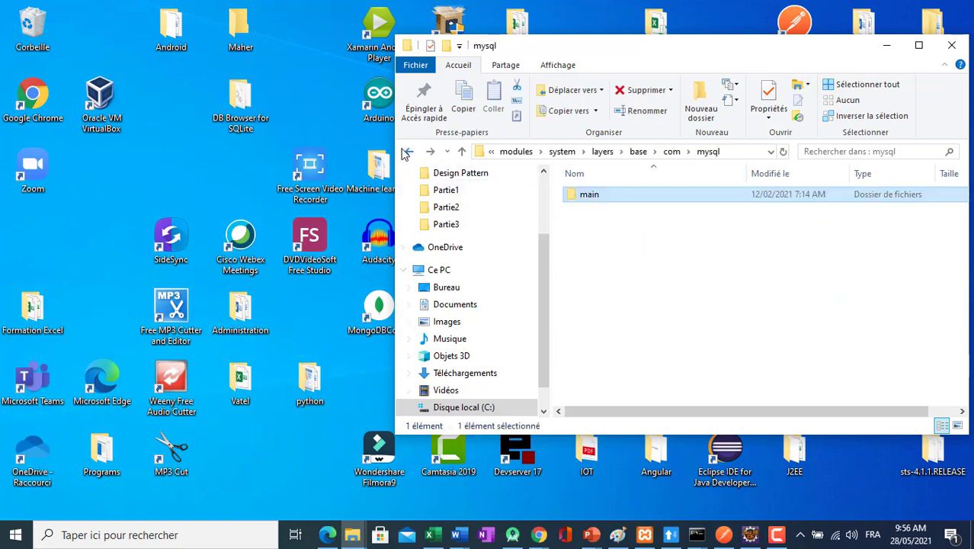
pyautogui.click(407, 152)
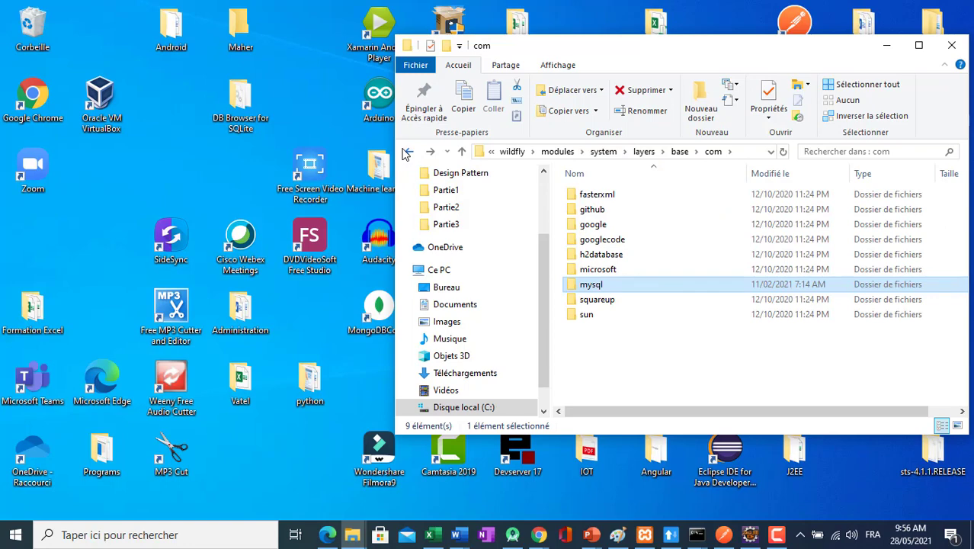
# Copy the mysql folder from the old wildfly installation's com folder into the com folder of wildfly-23.0.0.Final.
pyautogui.click(407, 152)
pyautogui.click(431, 152)
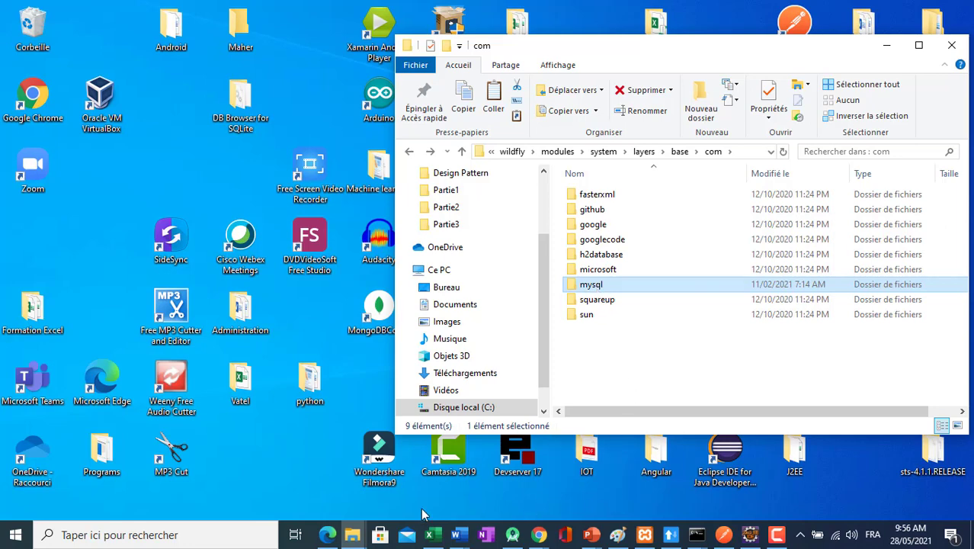
pyautogui.moveTo(352, 535)
pyautogui.click(319, 483)
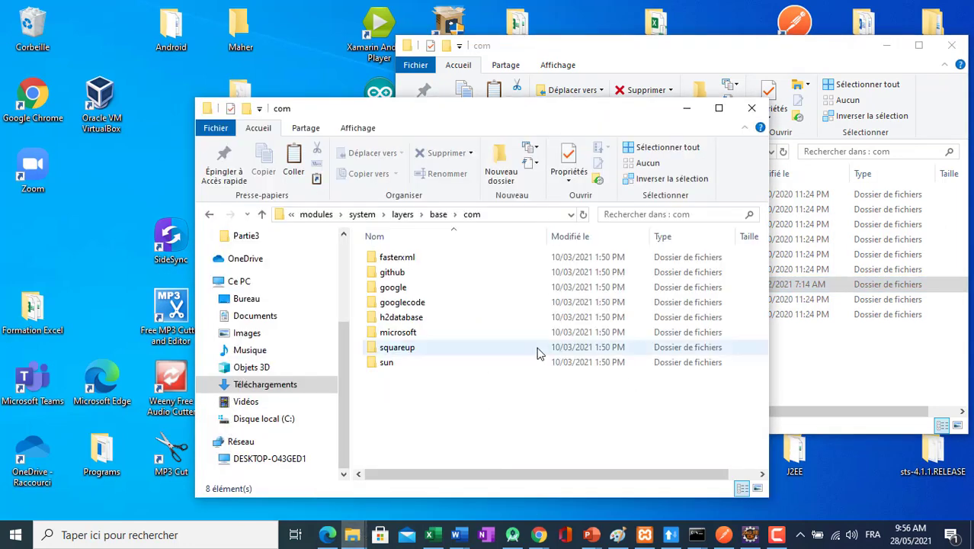
pyautogui.hotkey('ctrl', 'v')
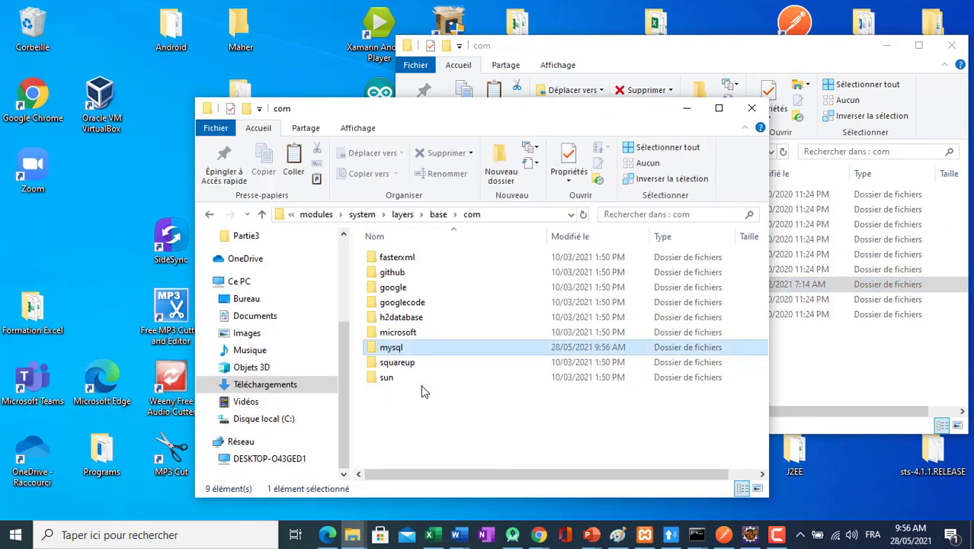
pyautogui.click(822, 371)
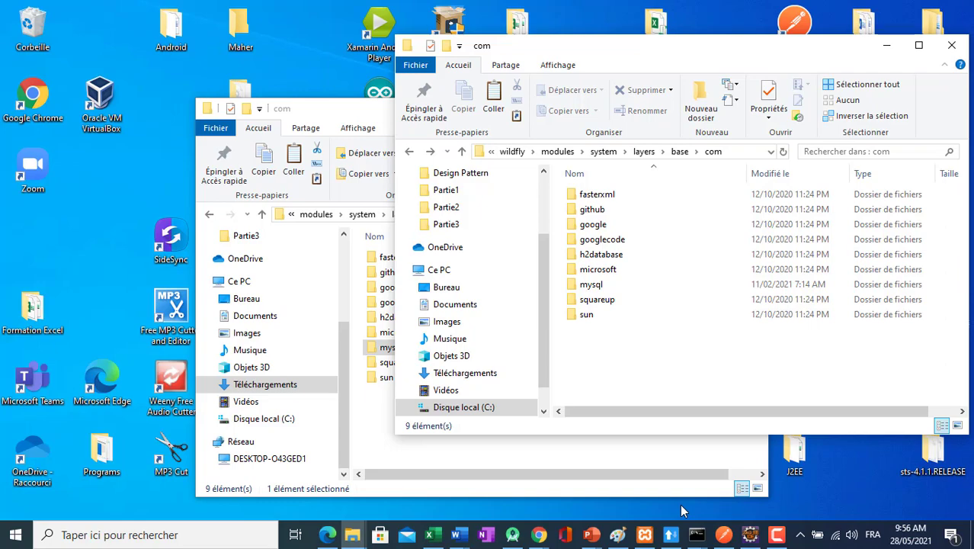
# Switch to Eclipse and open the source of standalone.xml from the WildFly 21 server's Configuration File fileset.
pyautogui.click(750, 534)
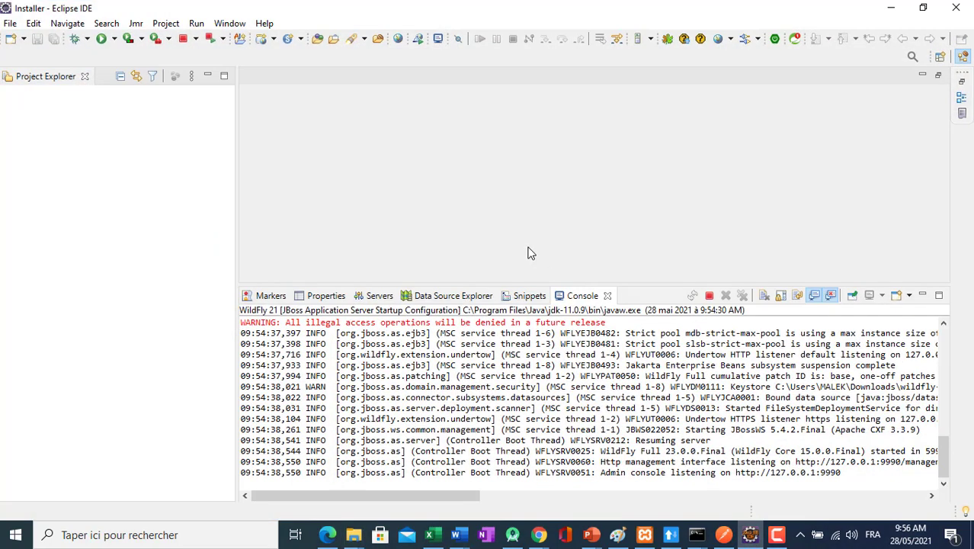
pyautogui.click(373, 299)
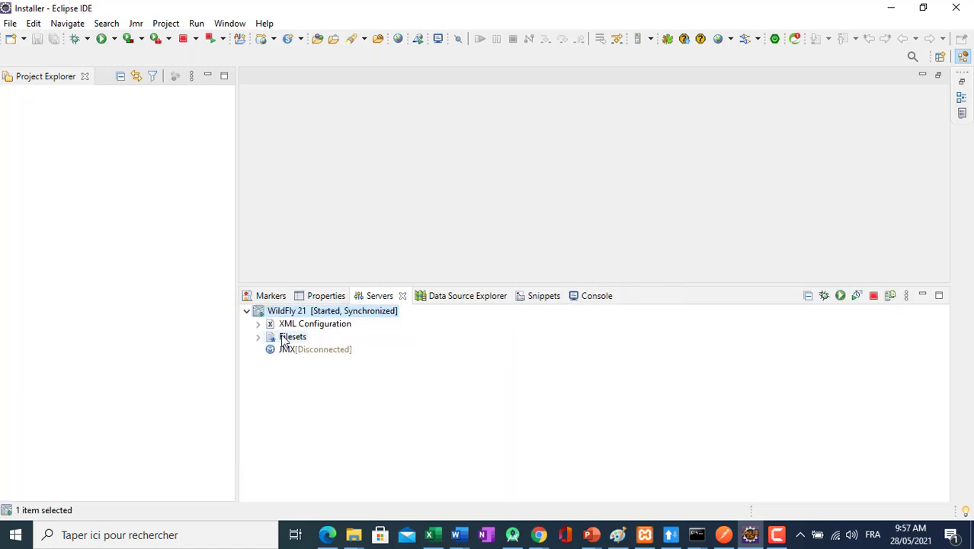
pyautogui.click(257, 337)
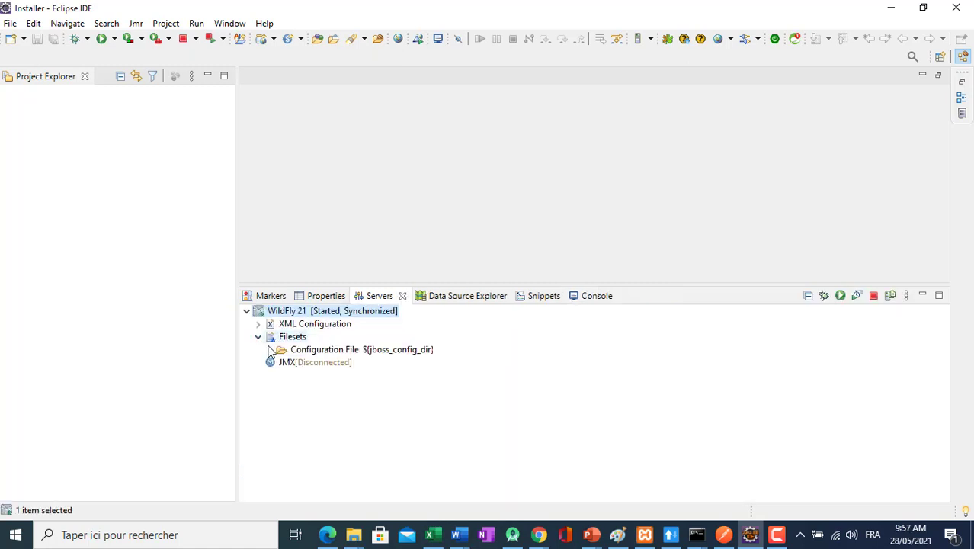
pyautogui.click(269, 349)
pyautogui.click(313, 363)
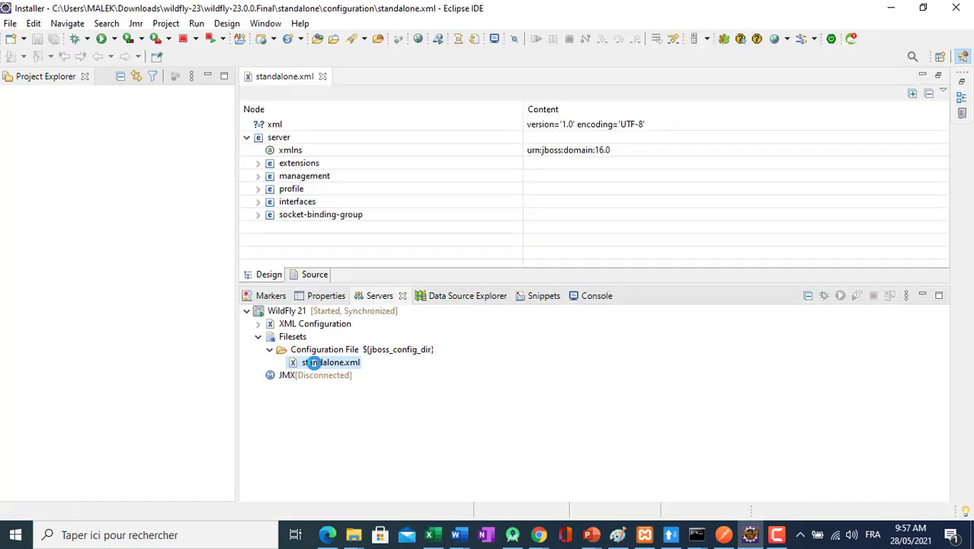
pyautogui.click(314, 276)
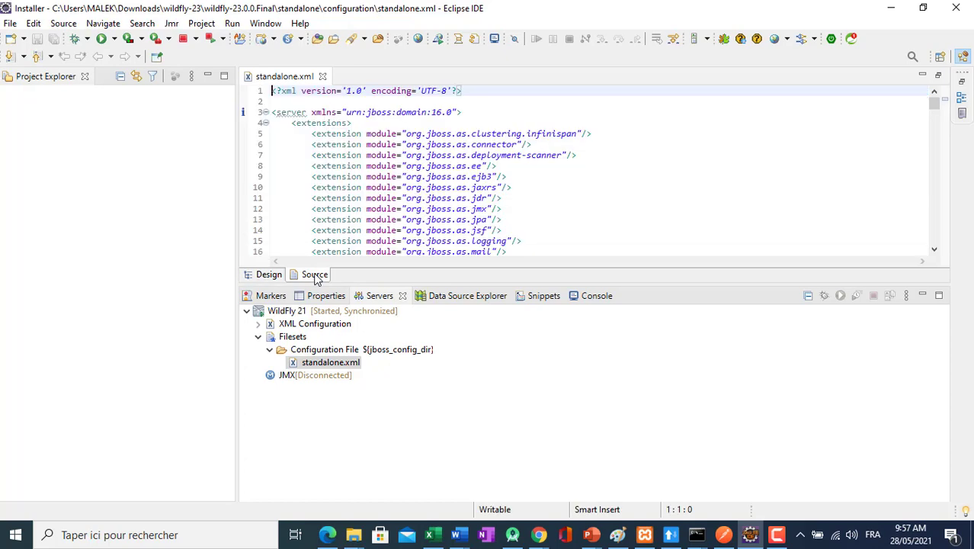
# Enlarge the editor area and find the text "driver" in standalone.xml.
pyautogui.click(712, 176)
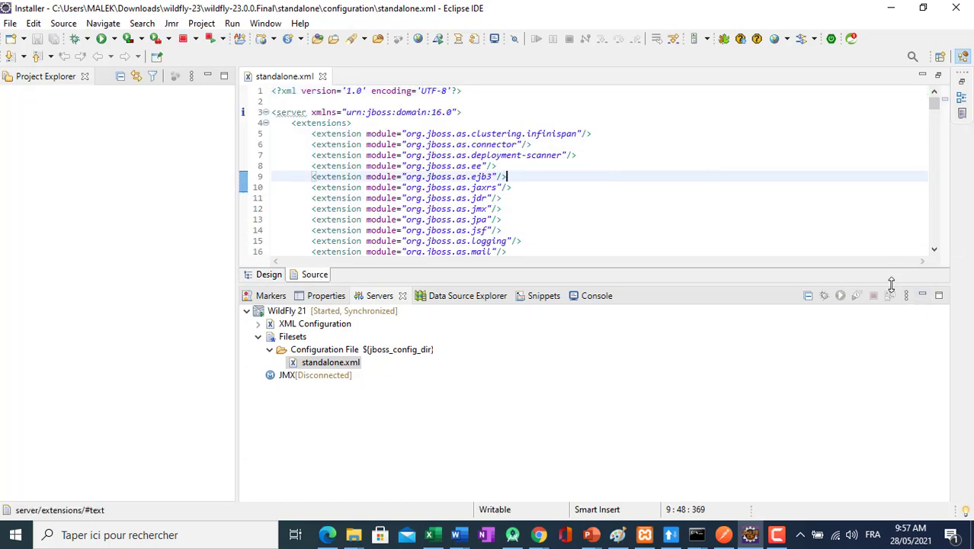
pyautogui.moveTo(892, 287); pyautogui.dragTo(883, 366)
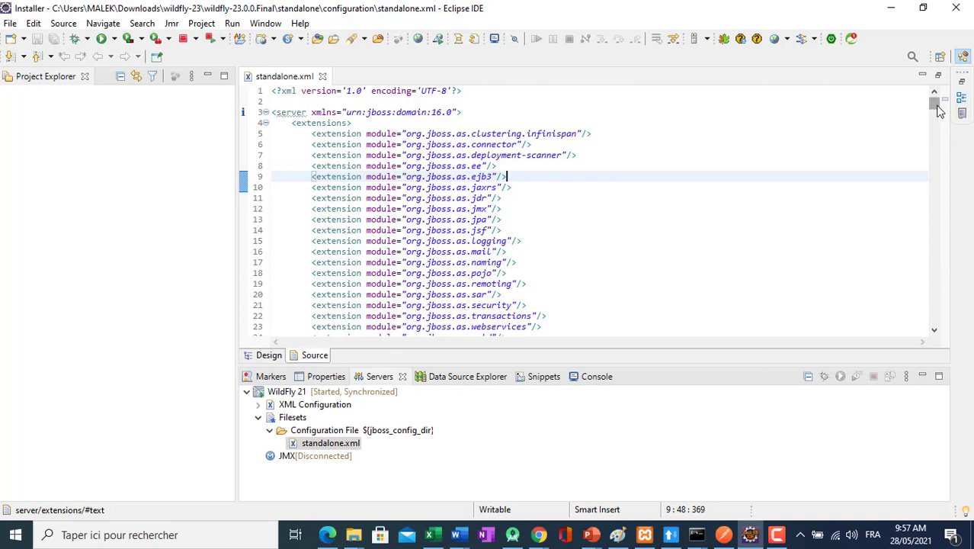
pyautogui.moveTo(936, 107); pyautogui.dragTo(937, 161)
pyautogui.click(665, 149)
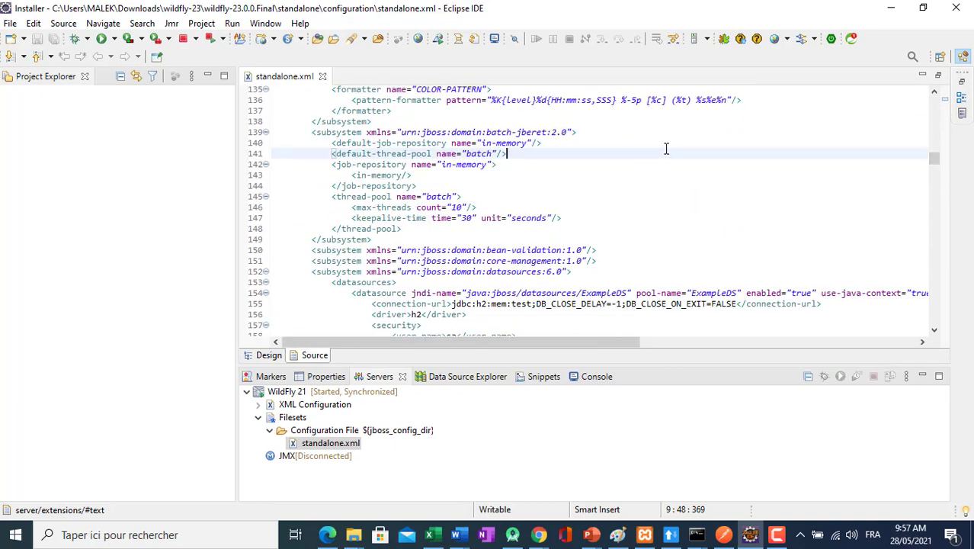
pyautogui.hotkey('ctrl', 'f')
pyautogui.write('driver')
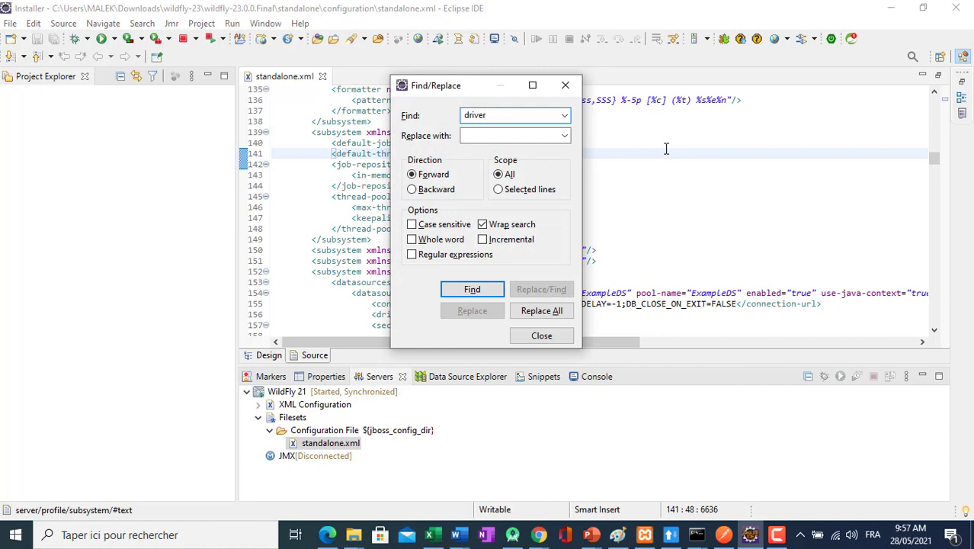
pyautogui.press('Return')
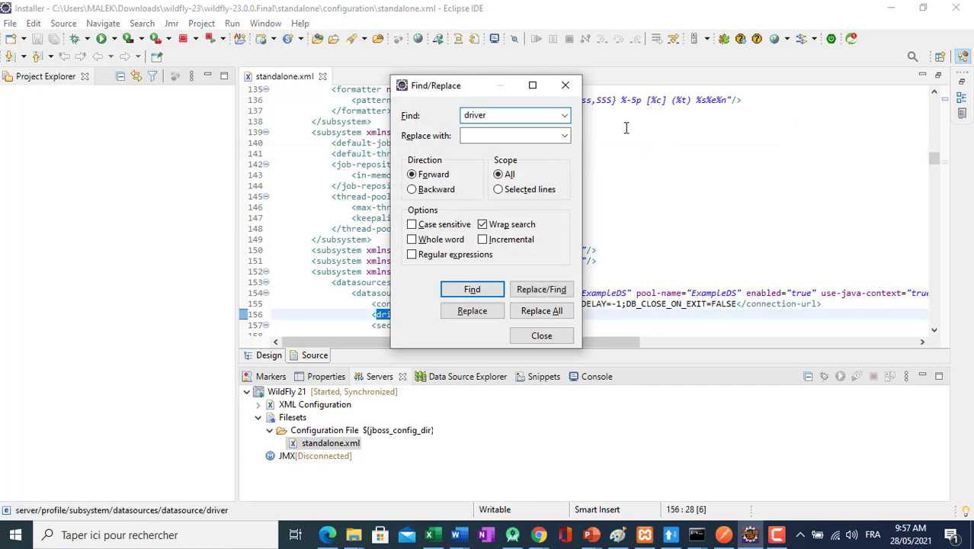
pyautogui.click(565, 87)
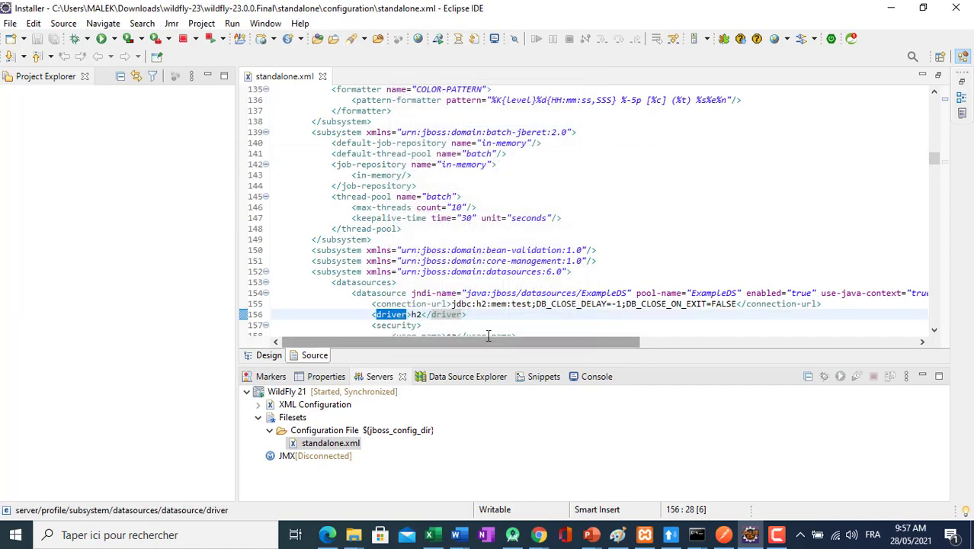
# Insert two new lines after the h2 driver's closing tag in the drivers section of standalone.xml.
pyautogui.click(492, 316)
pyautogui.press('Down')
pyautogui.press('Down')
pyautogui.press('Down')
pyautogui.press('Down')
pyautogui.press('Down')
pyautogui.press('Down')
pyautogui.press('Down')
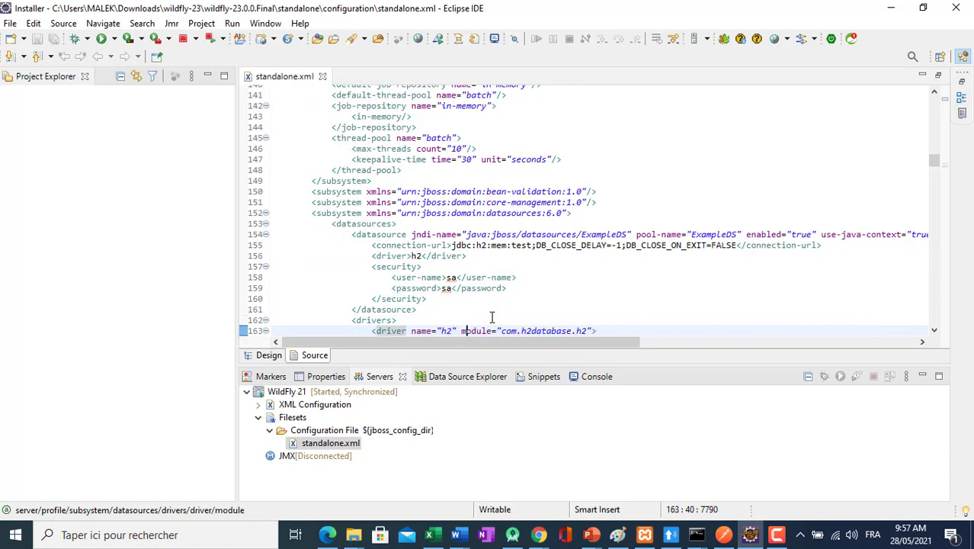
pyautogui.press('Up')
pyautogui.press('Up')
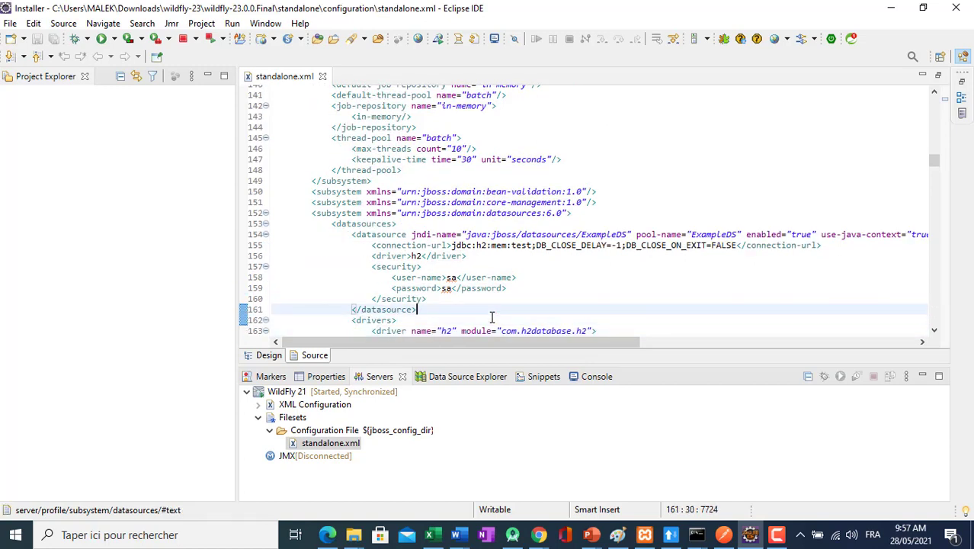
pyautogui.press('Down')
pyautogui.press('Down')
pyautogui.press('Down')
pyautogui.press('Down')
pyautogui.press('Down')
pyautogui.press('Down')
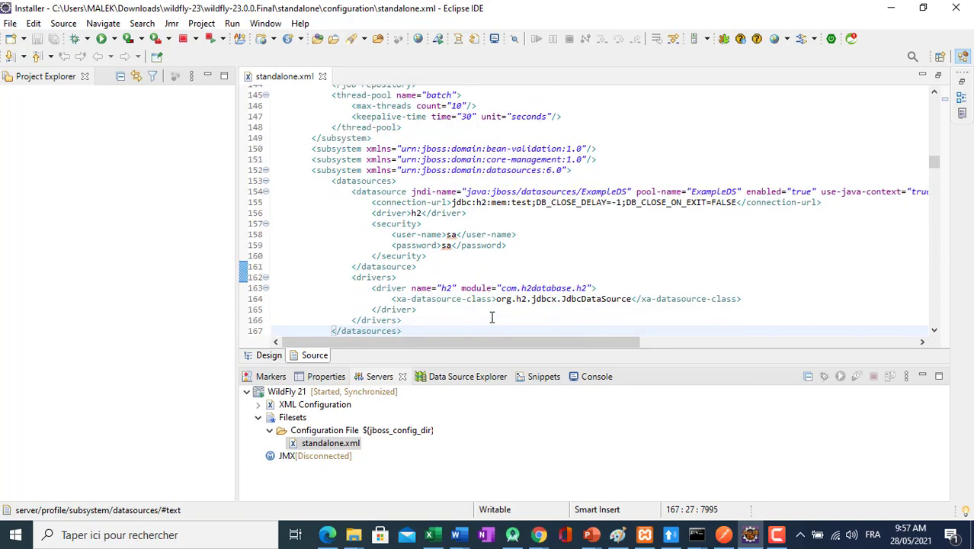
pyautogui.press('Up')
pyautogui.press('Up')
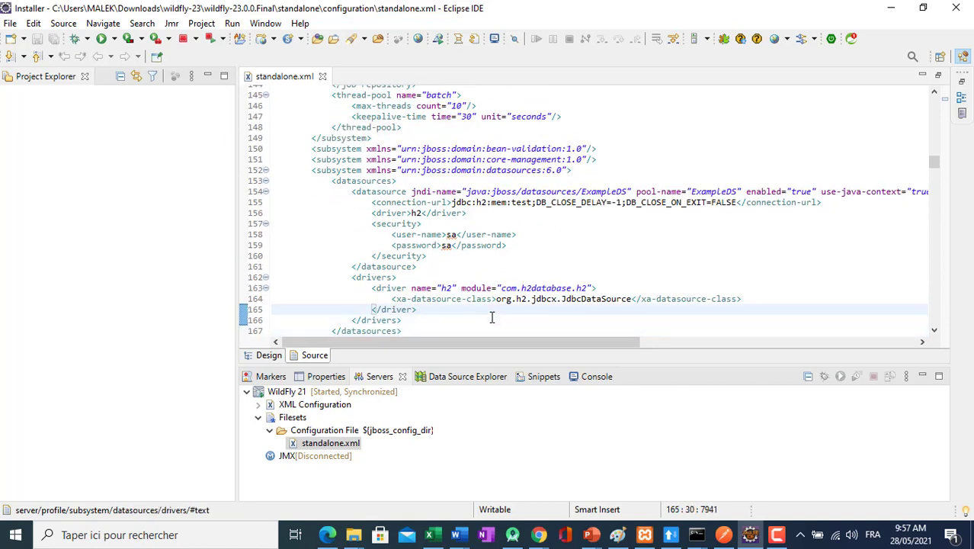
pyautogui.press('Return')
pyautogui.press('Return')
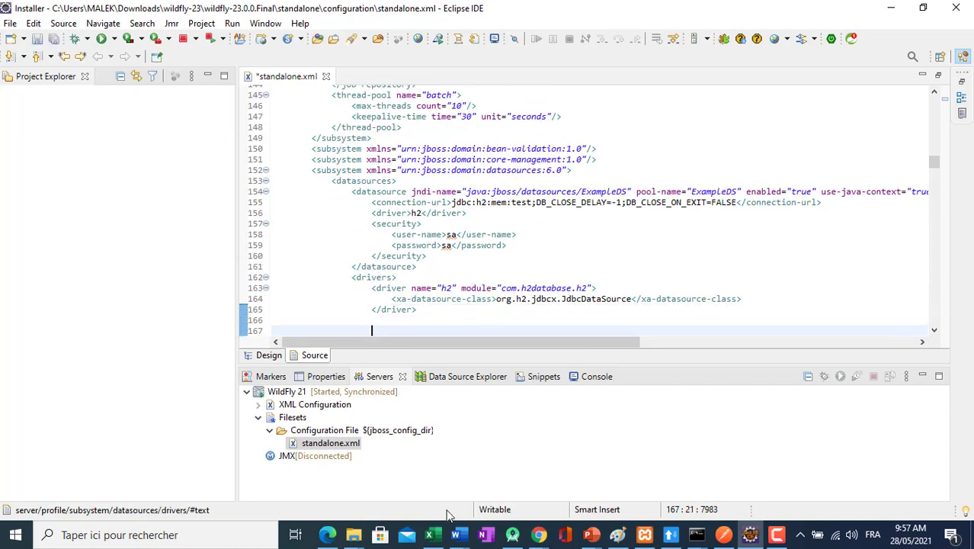
# Copy the mysql driver block from the Standalone.xlm section of EJB.docx in Word into the drivers section of standalone.xml in Eclipse.
pyautogui.moveTo(456, 534)
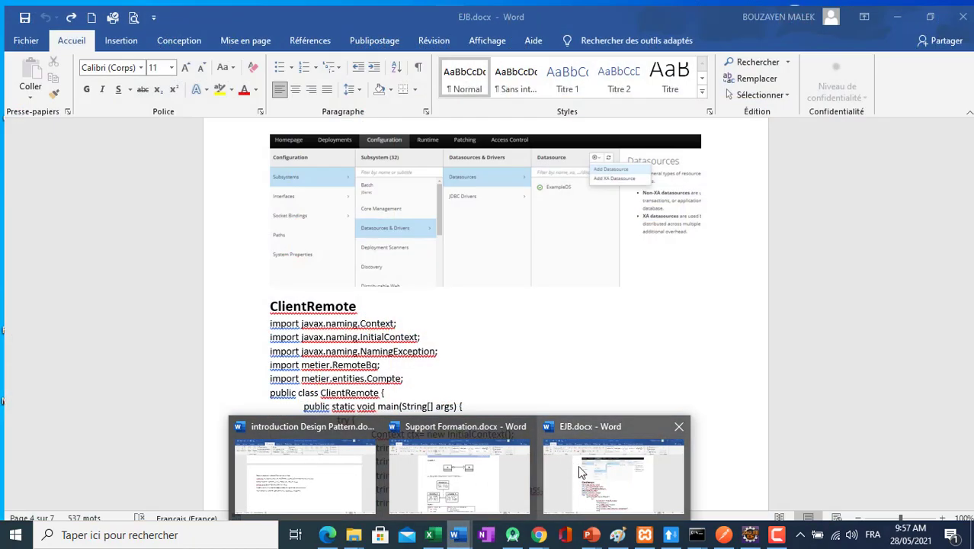
pyautogui.click(578, 467)
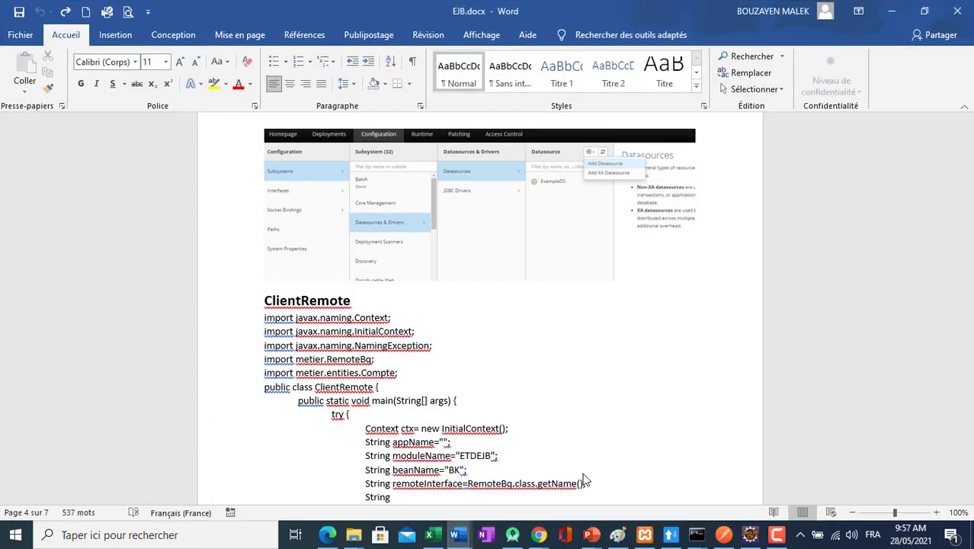
pyautogui.moveTo(968, 316); pyautogui.dragTo(967, 269)
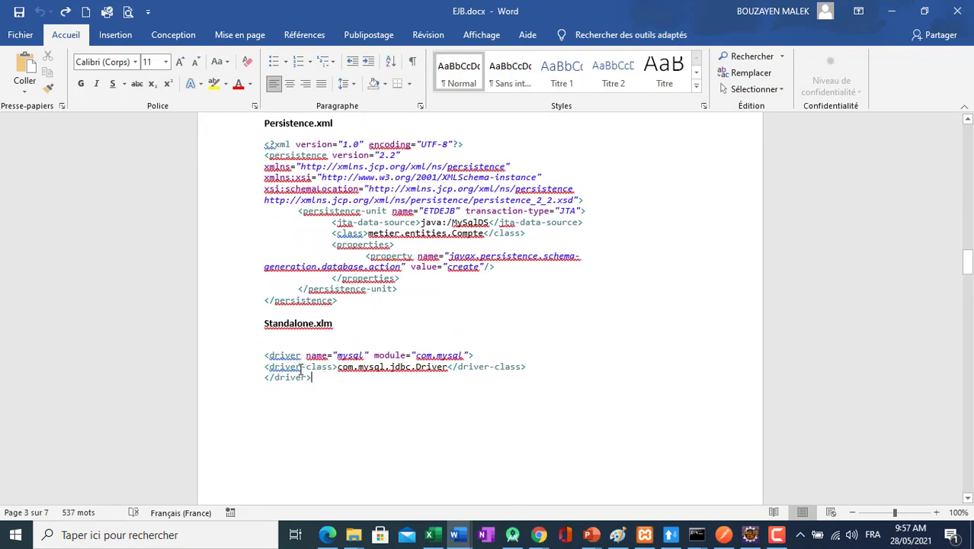
pyautogui.keyDown('shift'); pyautogui.click(264, 357); pyautogui.keyUp('shift')
pyautogui.hotkey('ctrl', 'c')
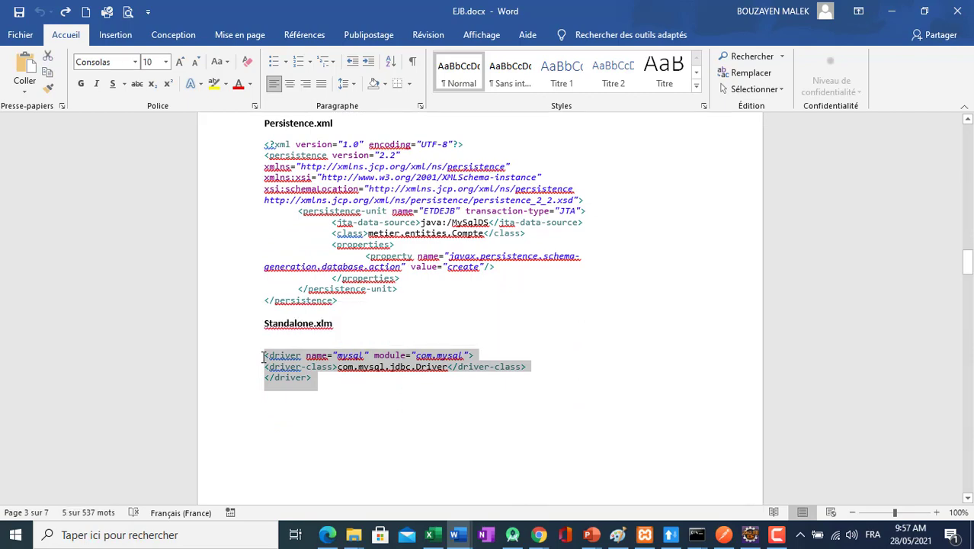
pyautogui.click(753, 537)
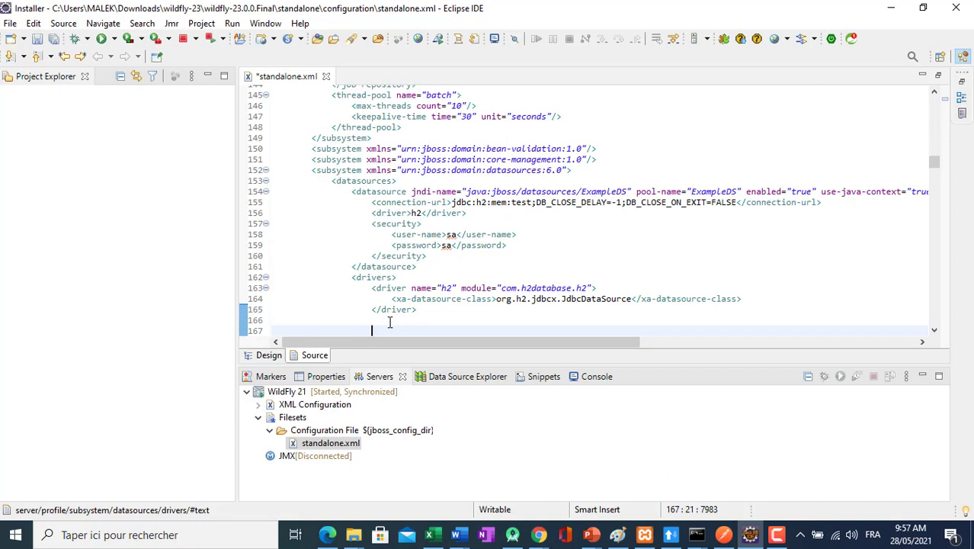
pyautogui.hotkey('ctrl', 'v')
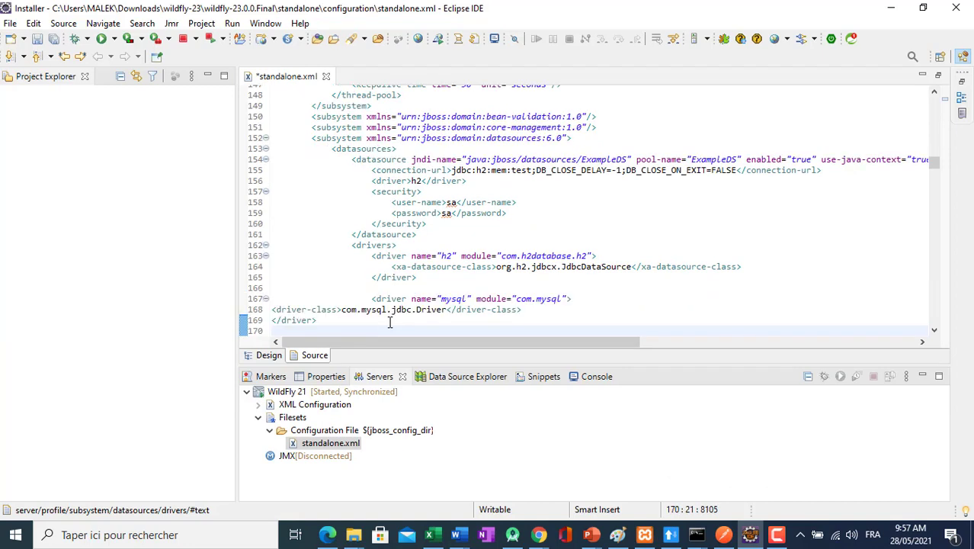
# Save standalone.xml and restart the WildFly 21 server.
pyautogui.hotkey('ctrl', 's')
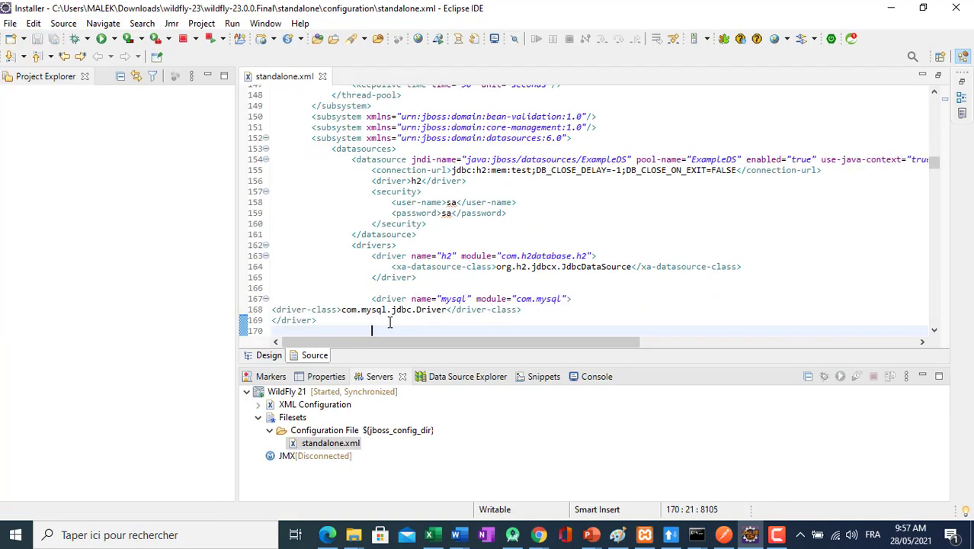
pyautogui.click(292, 393)
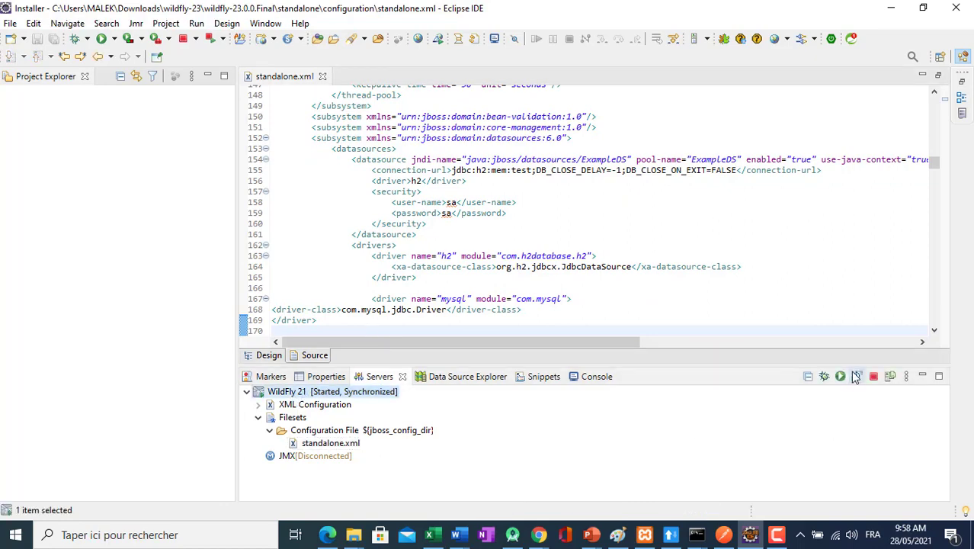
pyautogui.click(840, 376)
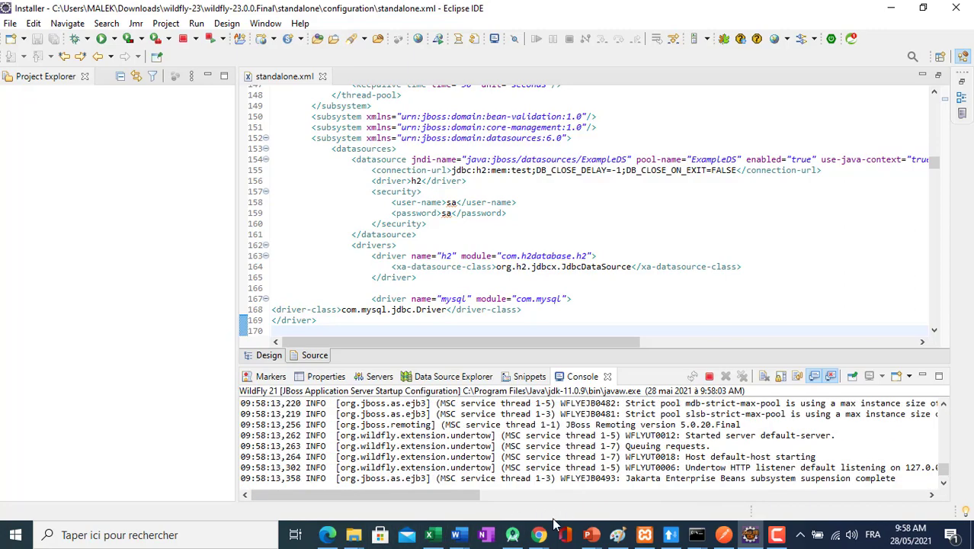
# Switch to the Chrome window showing the WildFly management console's Add Datasource wizard.
pyautogui.moveTo(539, 536)
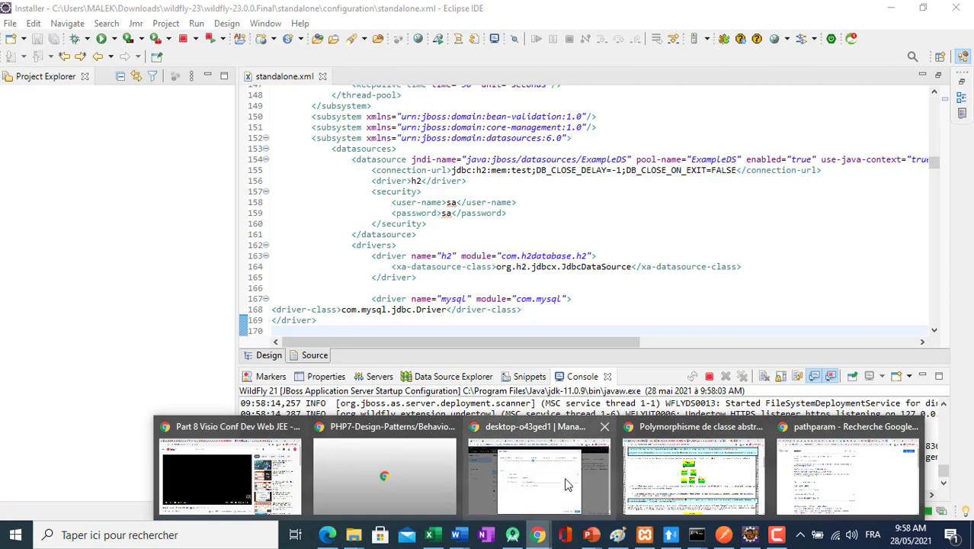
pyautogui.click(564, 482)
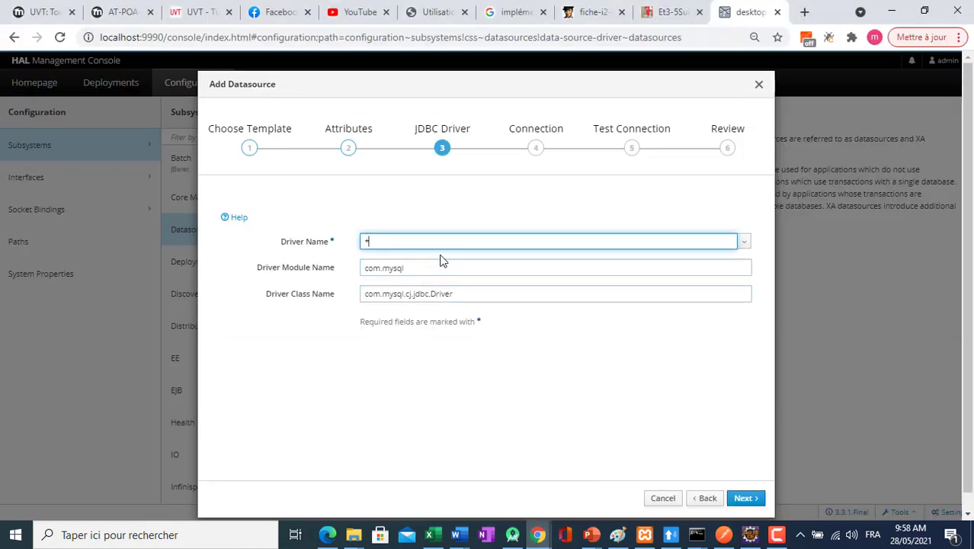
# Check the available JDBC driver names and try to proceed with mysql as the datasource's driver name.
pyautogui.click(746, 244)
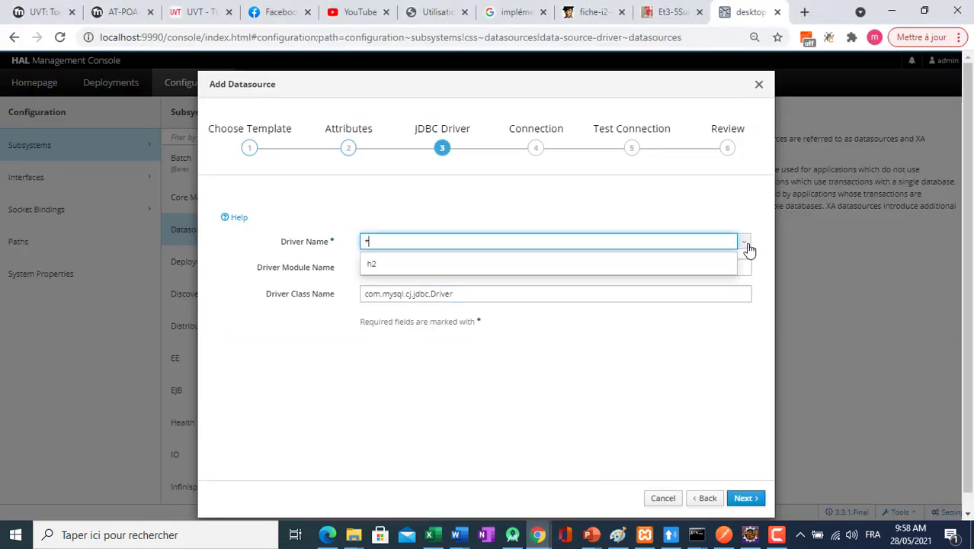
pyautogui.click(747, 244)
pyautogui.press('BackSpace')
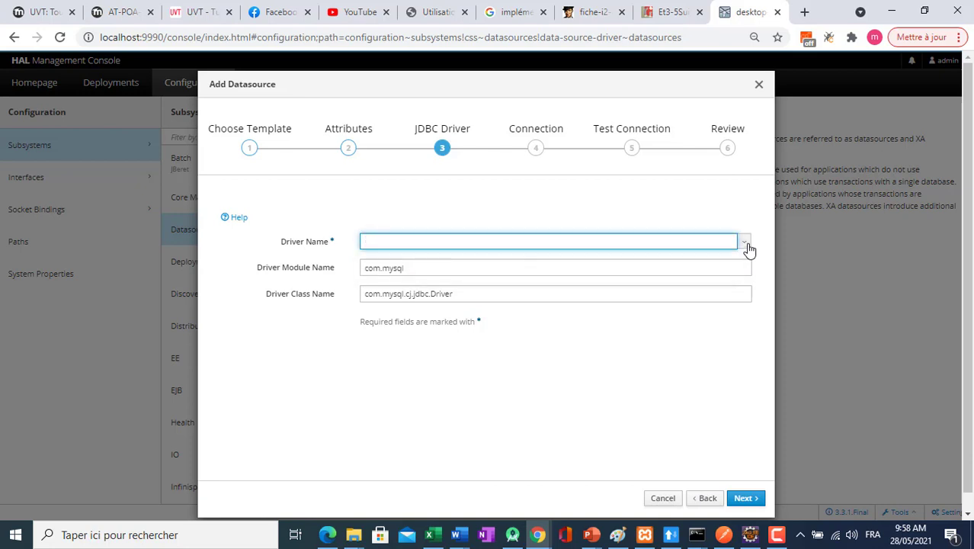
pyautogui.write('mysql')
pyautogui.click(735, 500)
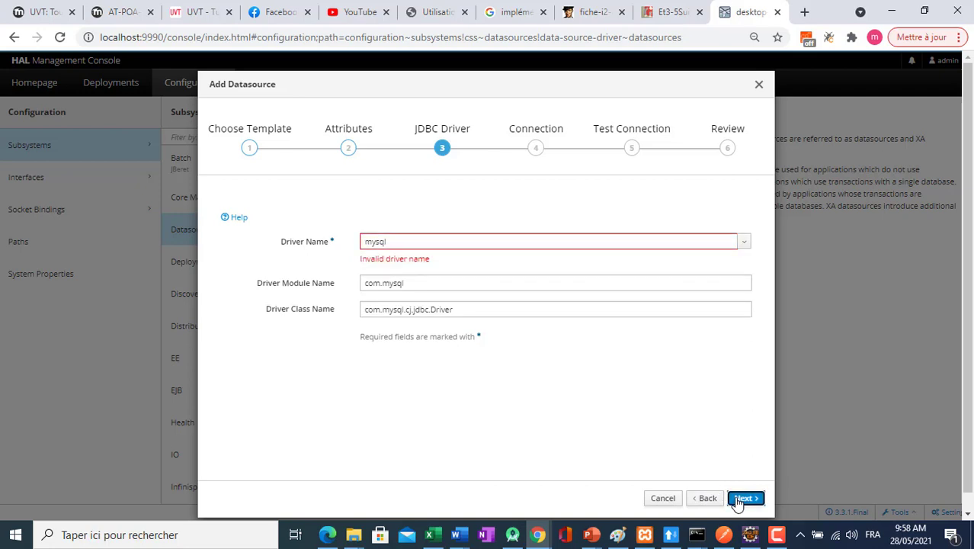
# Go back to the wizard's template choice, keep MySQL, and advance through the attributes to the JDBC driver settings.
pyautogui.click(405, 246)
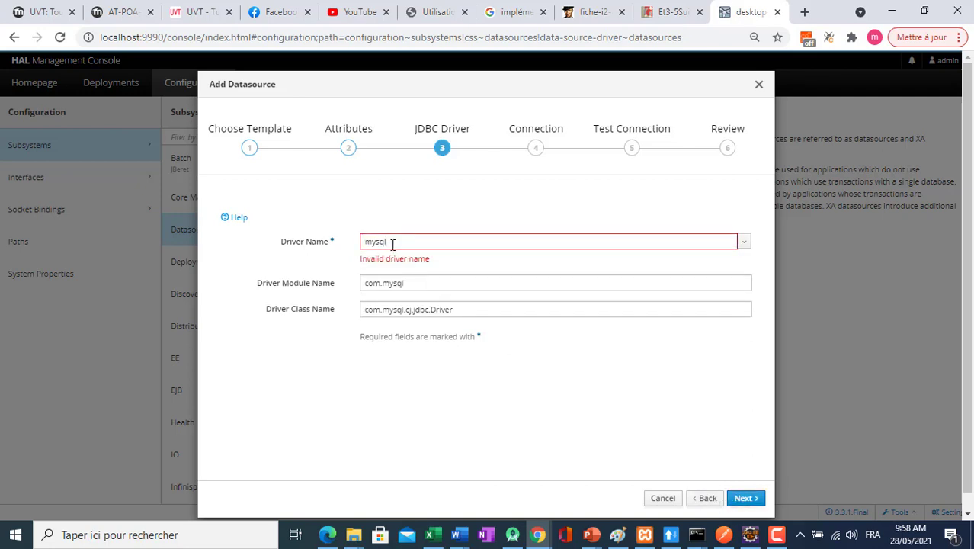
pyautogui.click(706, 499)
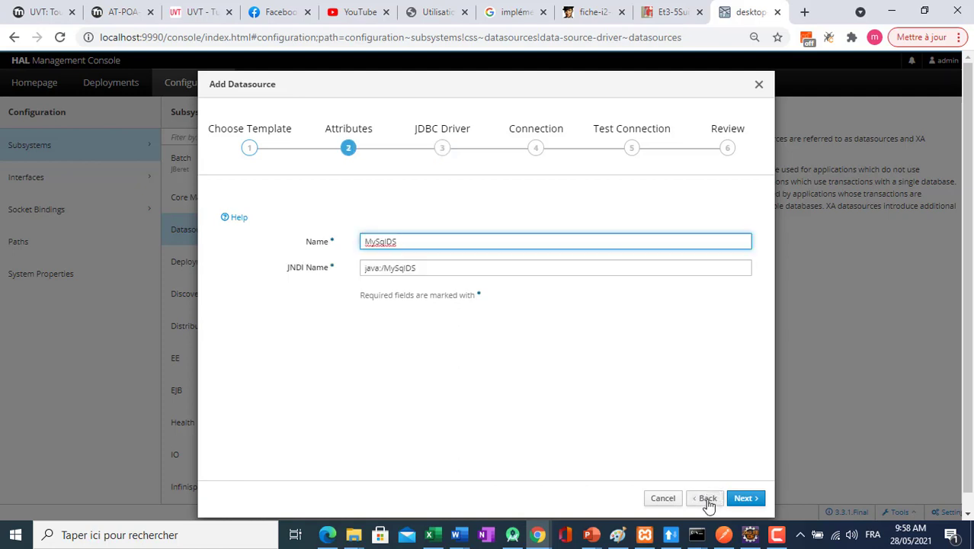
pyautogui.click(707, 499)
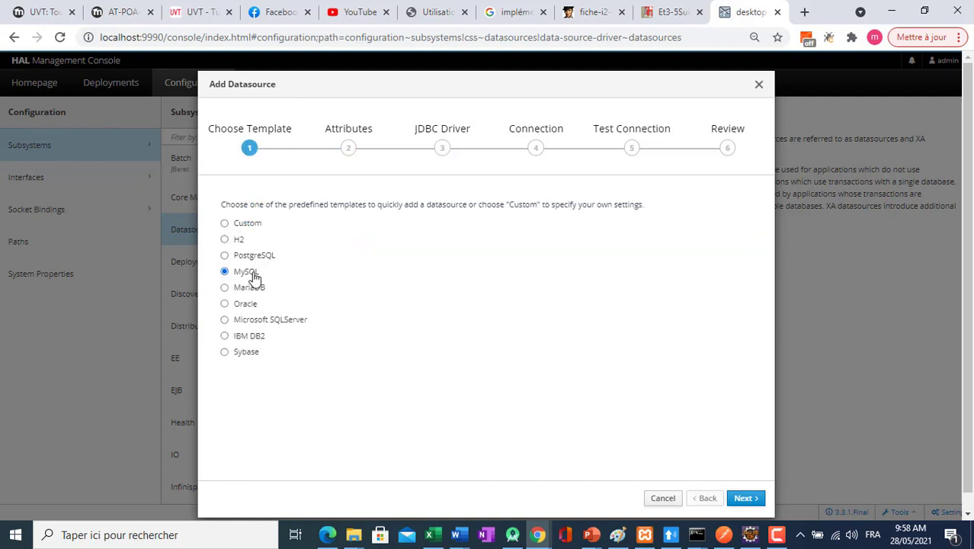
pyautogui.click(745, 498)
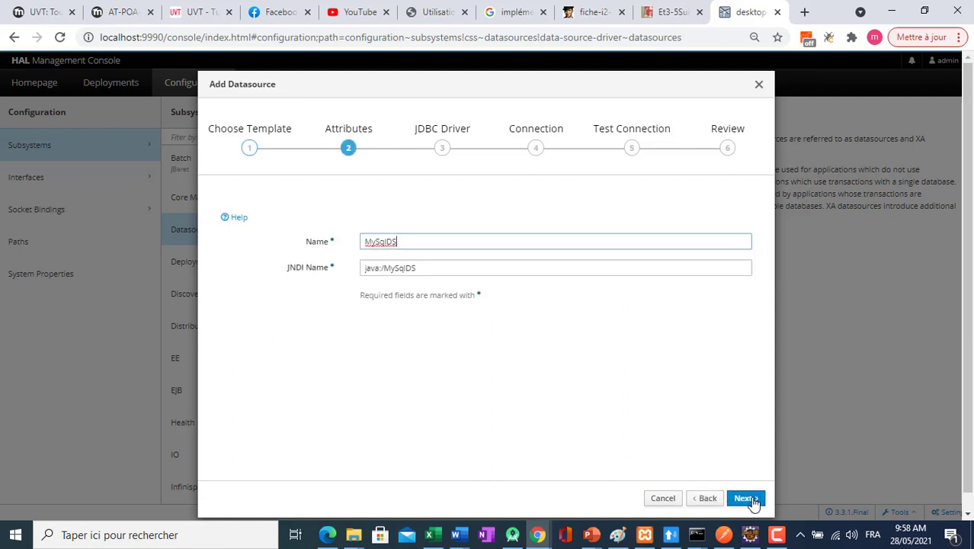
pyautogui.click(746, 497)
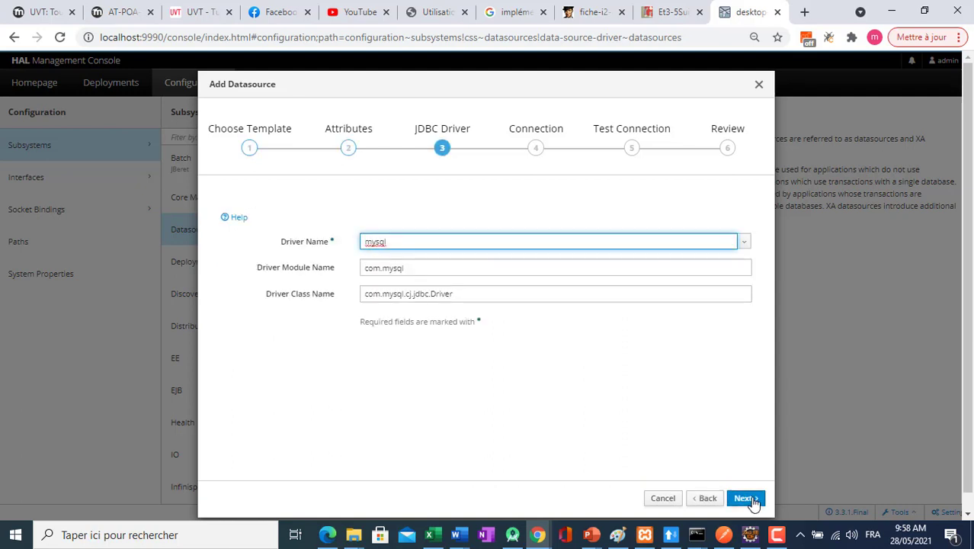
# Try to proceed with MySQL as the datasource's driver name, then go back to the attributes.
pyautogui.click(744, 241)
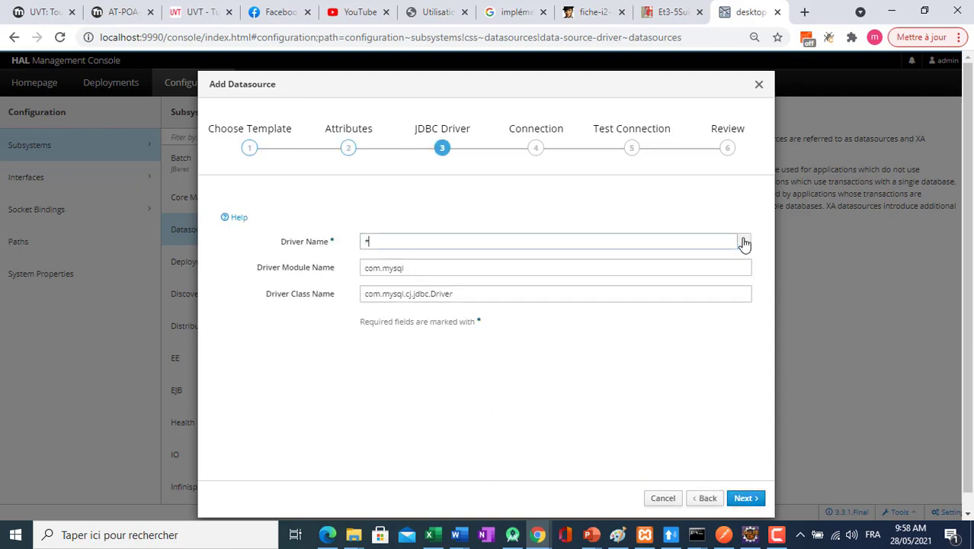
pyautogui.click(744, 242)
pyautogui.click(523, 243)
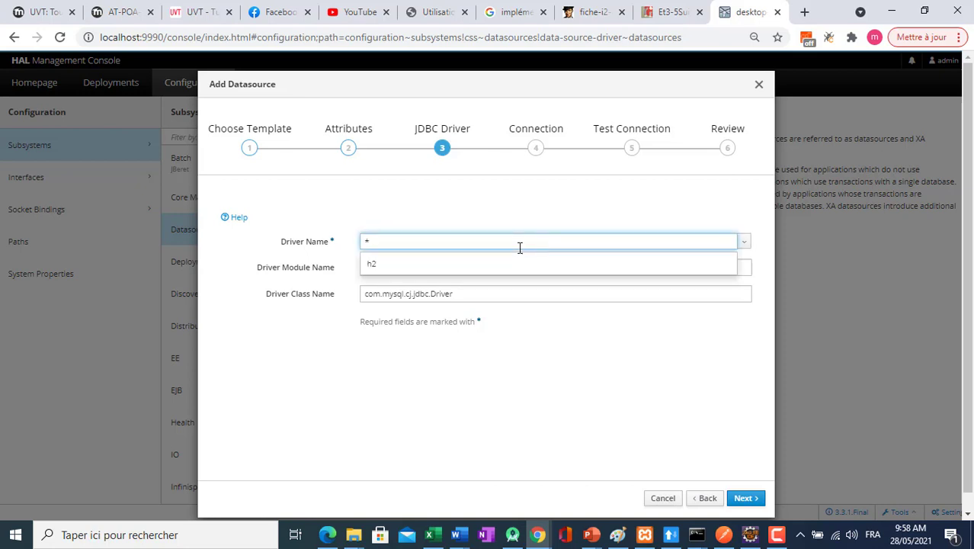
pyautogui.press('BackSpace')
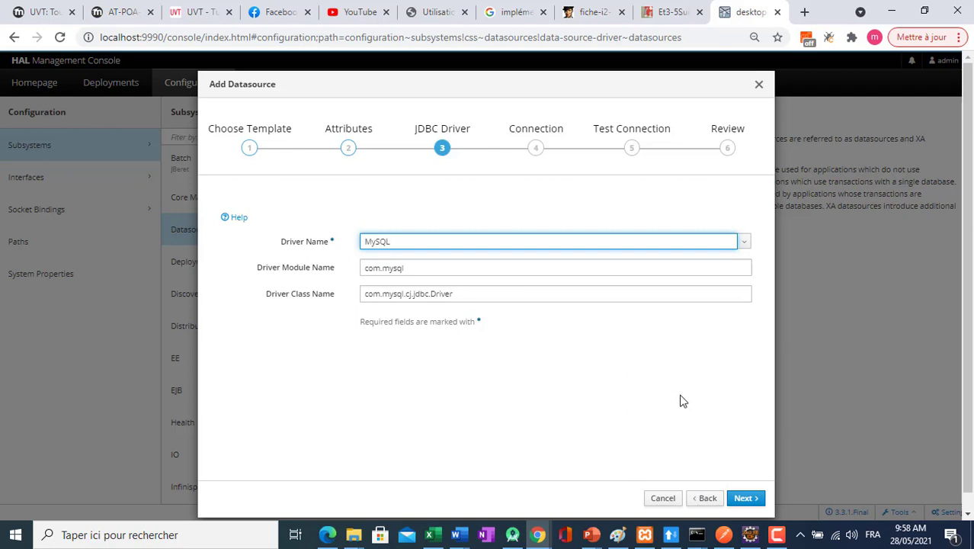
pyautogui.click(745, 500)
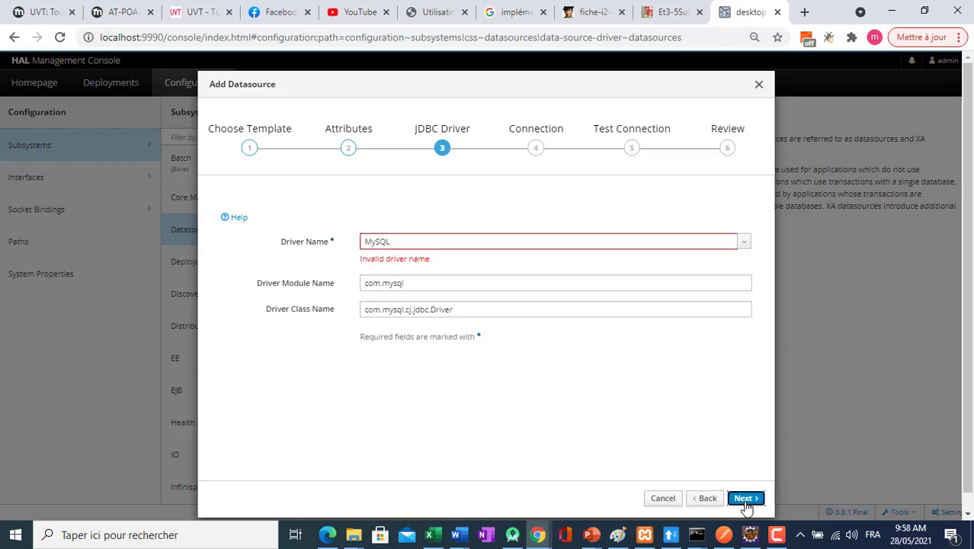
pyautogui.click(706, 500)
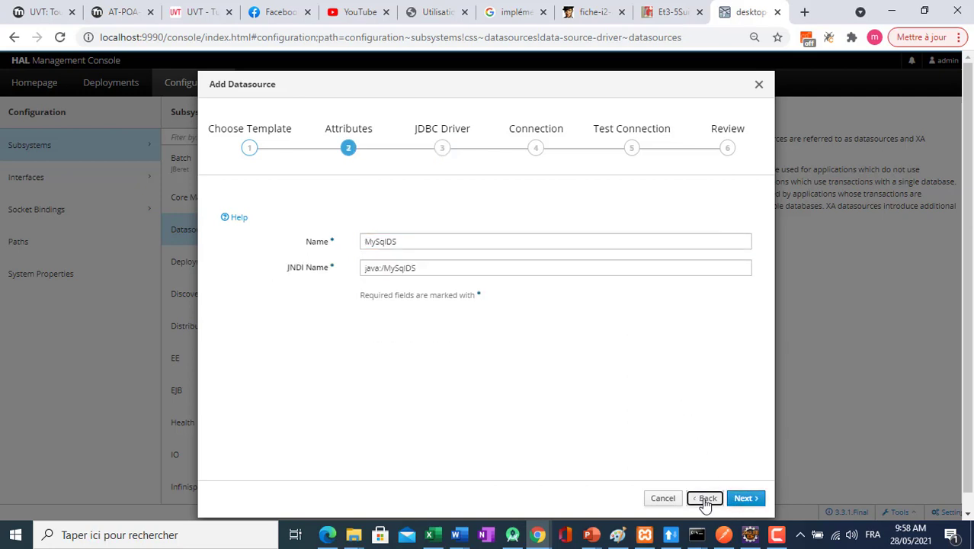
# Close the Add Datasource wizard and reload the management console page.
pyautogui.click(760, 89)
pyautogui.click(696, 37)
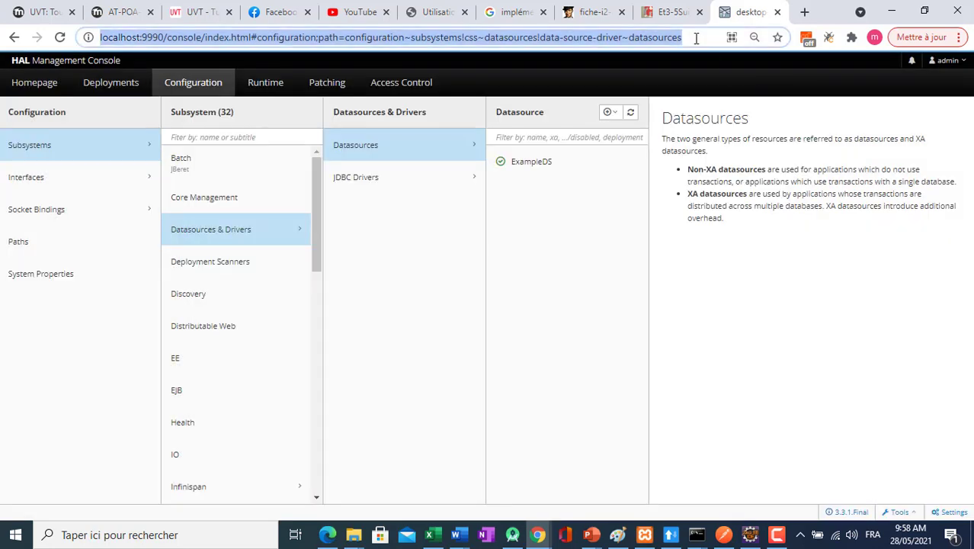
pyautogui.press('Return')
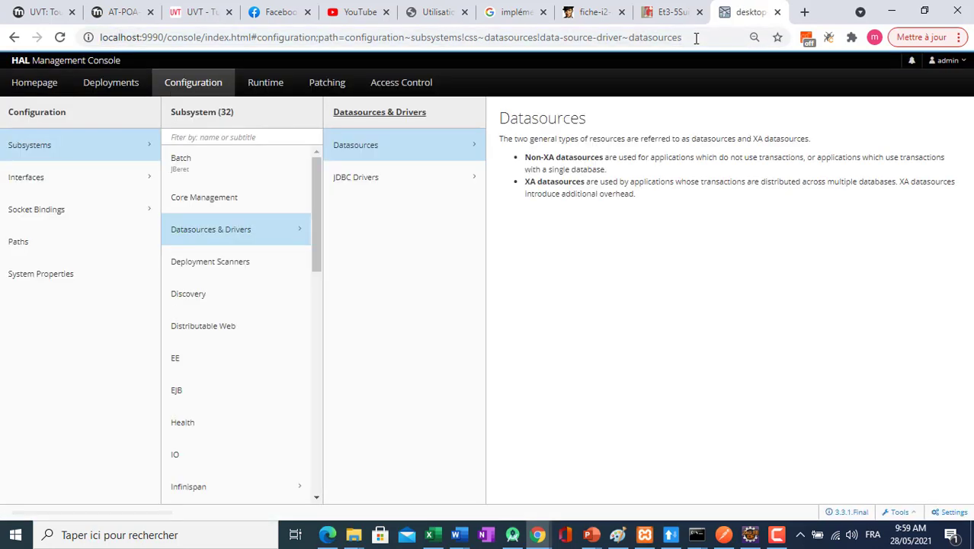
# Start a new non-XA datasource from the MySQL template, accepting the name MySqlDS, JNDI name java:/MySqlDS and driver mysql.
pyautogui.click(614, 115)
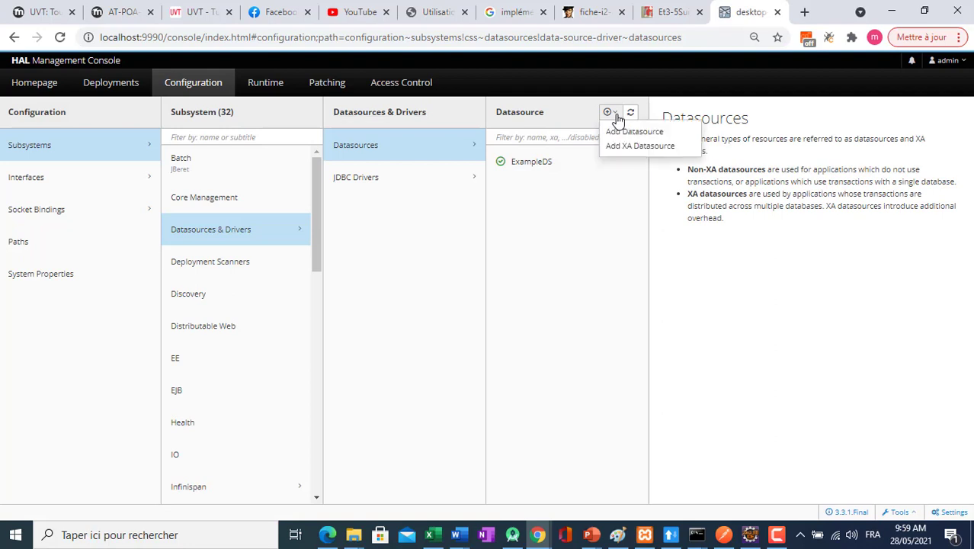
pyautogui.click(619, 131)
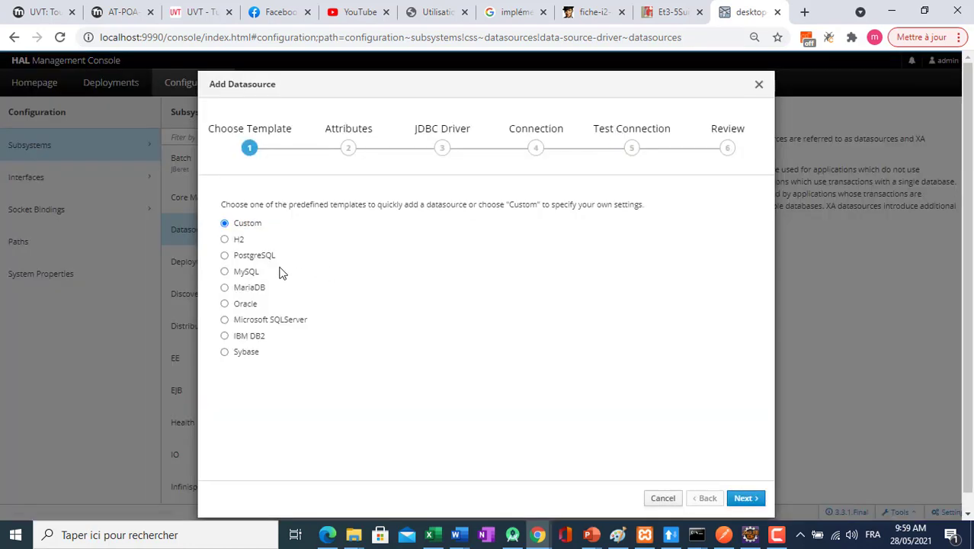
pyautogui.click(742, 500)
pyautogui.click(743, 500)
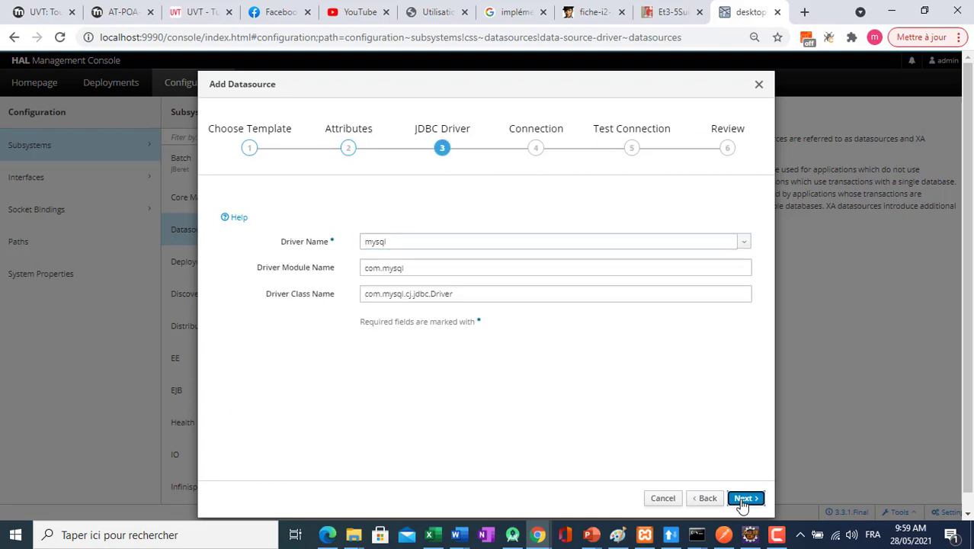
pyautogui.click(742, 500)
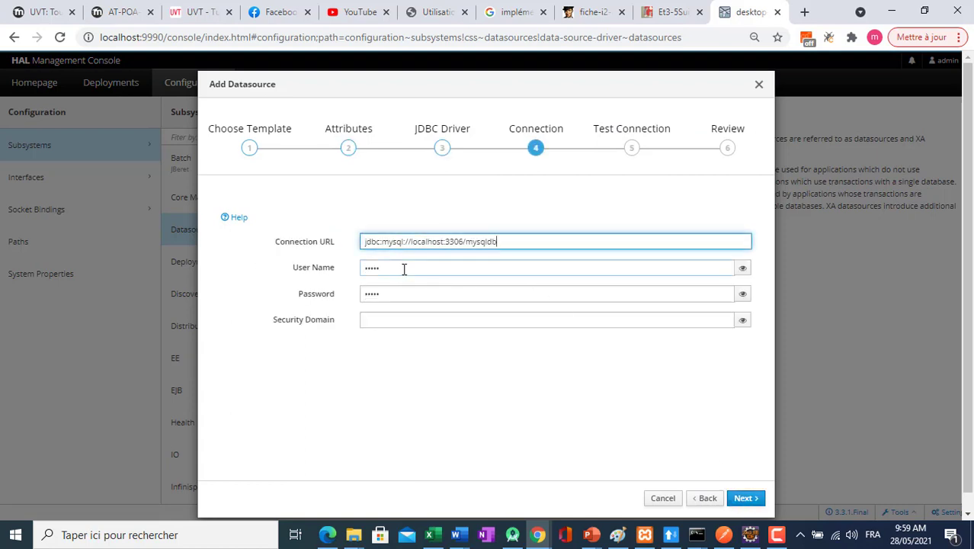
# Return to the JDBC driver settings and change the driver class name to com.mysql.jdbc.Driver.
pyautogui.click(405, 268)
pyautogui.click(707, 497)
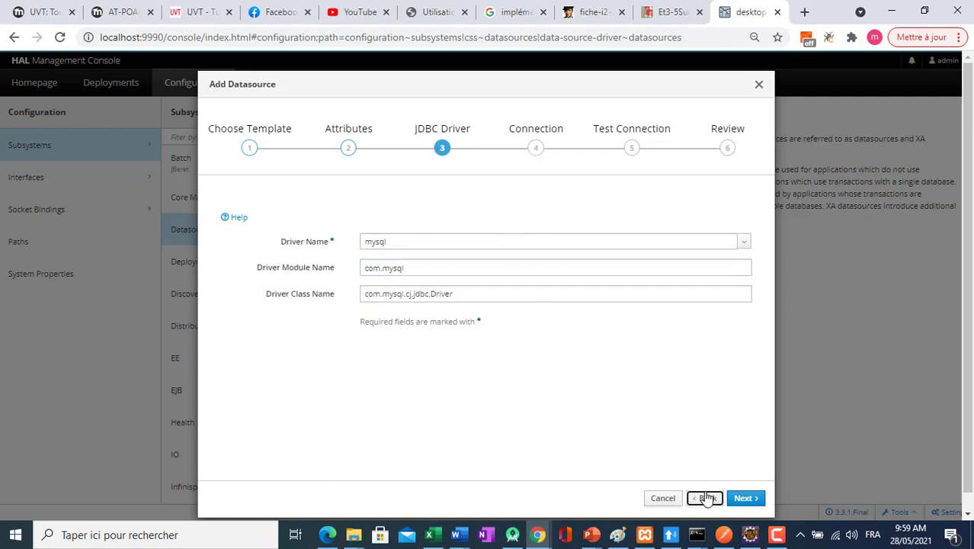
pyautogui.click(413, 295)
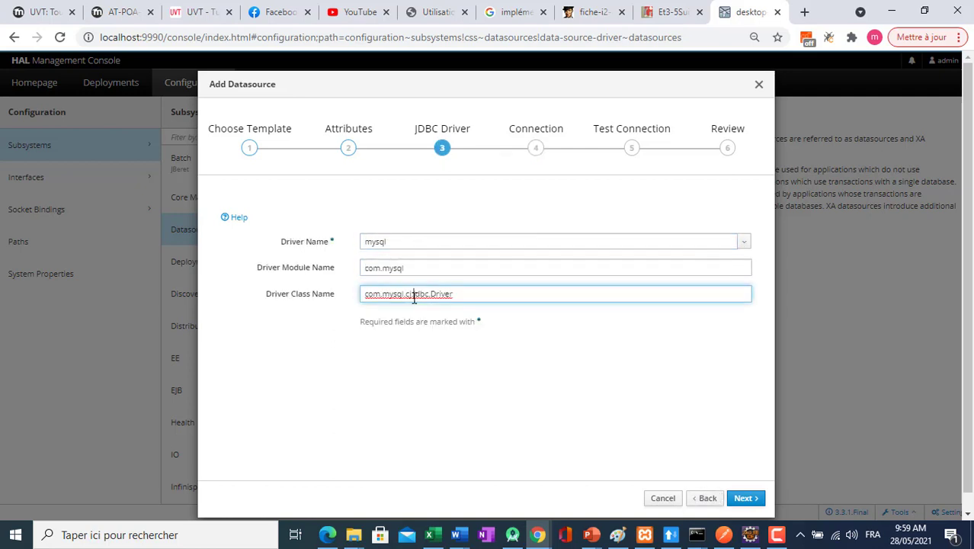
pyautogui.press('BackSpace')
pyautogui.press('BackSpace')
pyautogui.press('BackSpace')
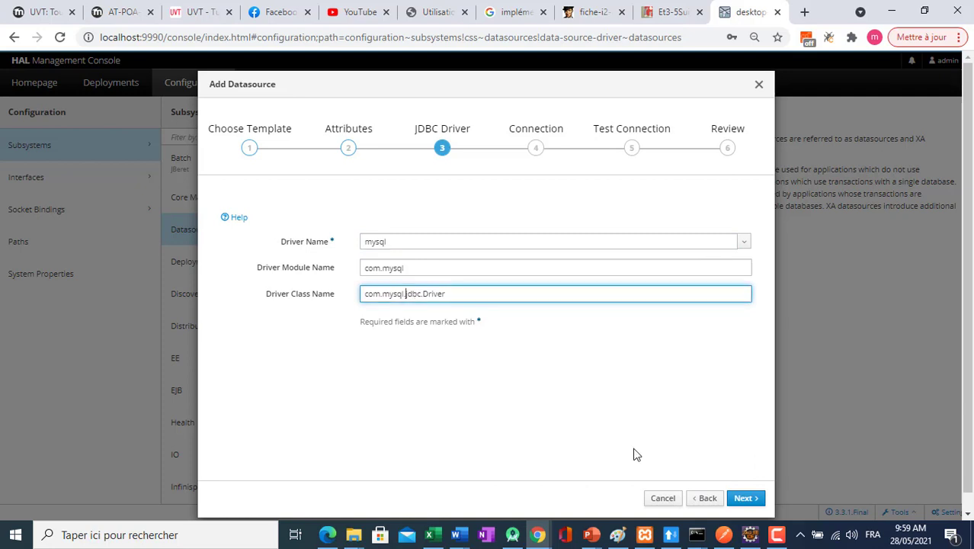
# Continue to the connection settings, dismiss the password-saving offer, set the user name to root and clear the password.
pyautogui.click(744, 498)
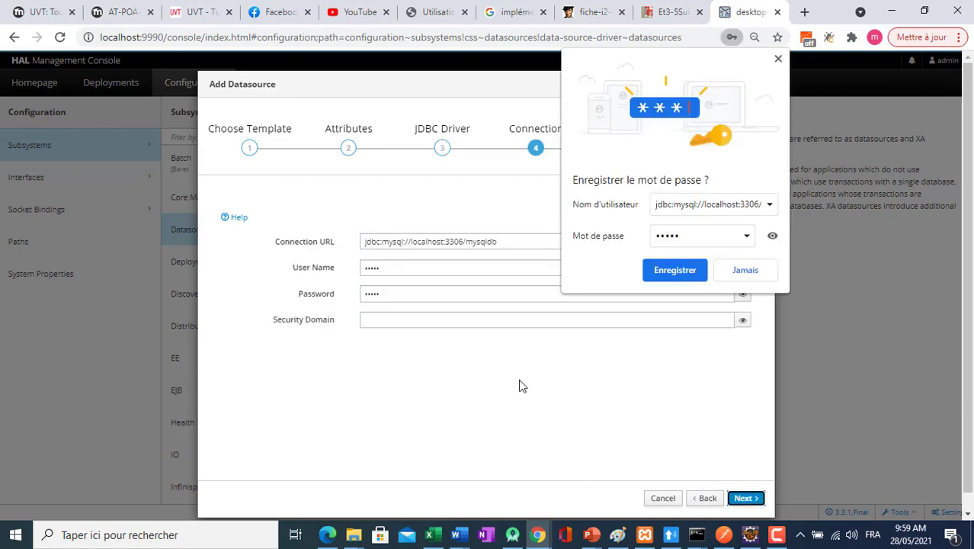
pyautogui.click(389, 264)
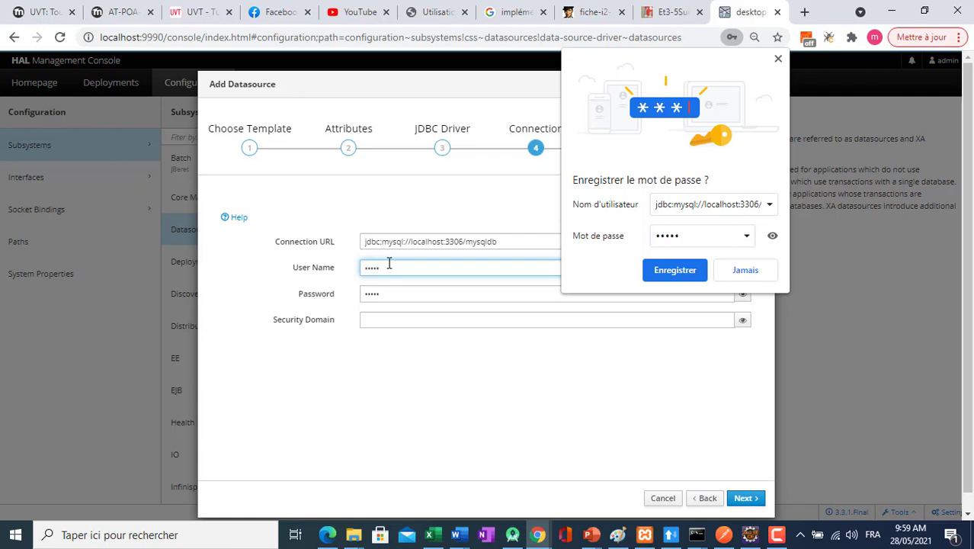
pyautogui.click(777, 60)
pyautogui.click(743, 293)
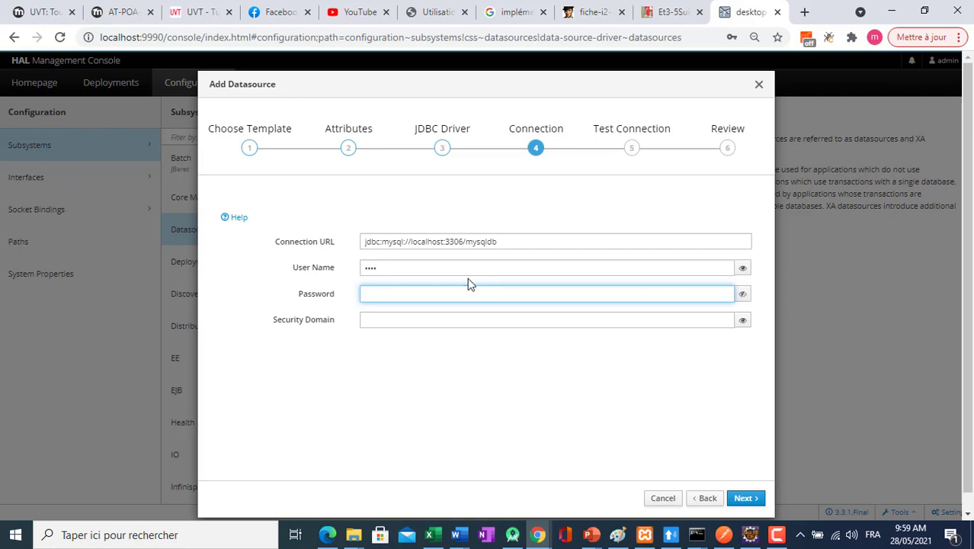
pyautogui.click(450, 263)
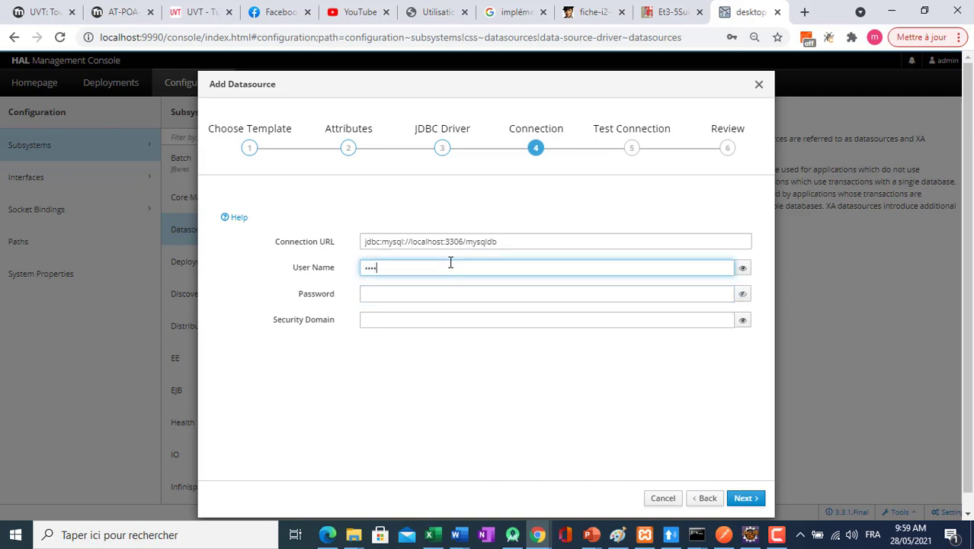
pyautogui.click(743, 267)
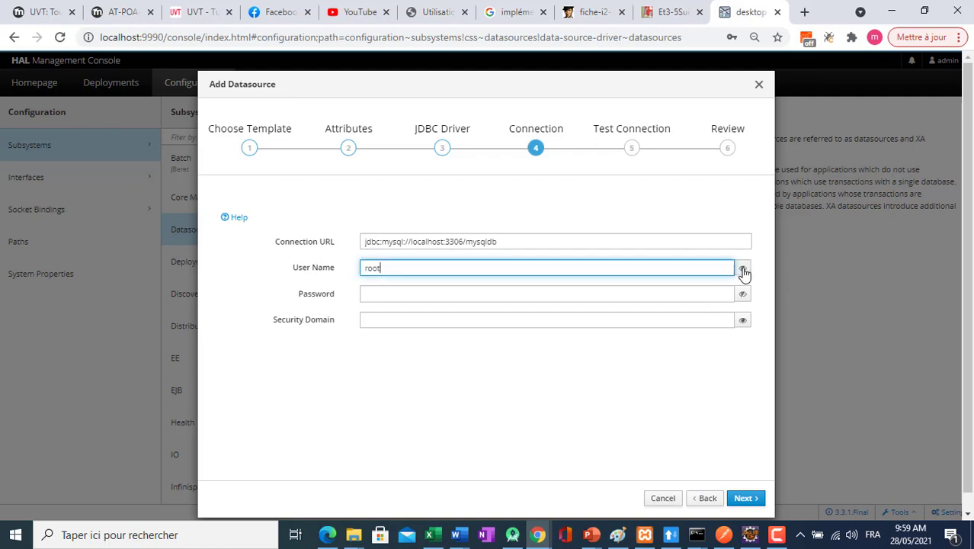
# Set the datasource's connection URL to jdbc:mysql://localhost:3306/iset_db.
pyautogui.click(516, 245)
pyautogui.press('BackSpace')
pyautogui.press('BackSpace')
pyautogui.press('BackSpace')
pyautogui.press('BackSpace')
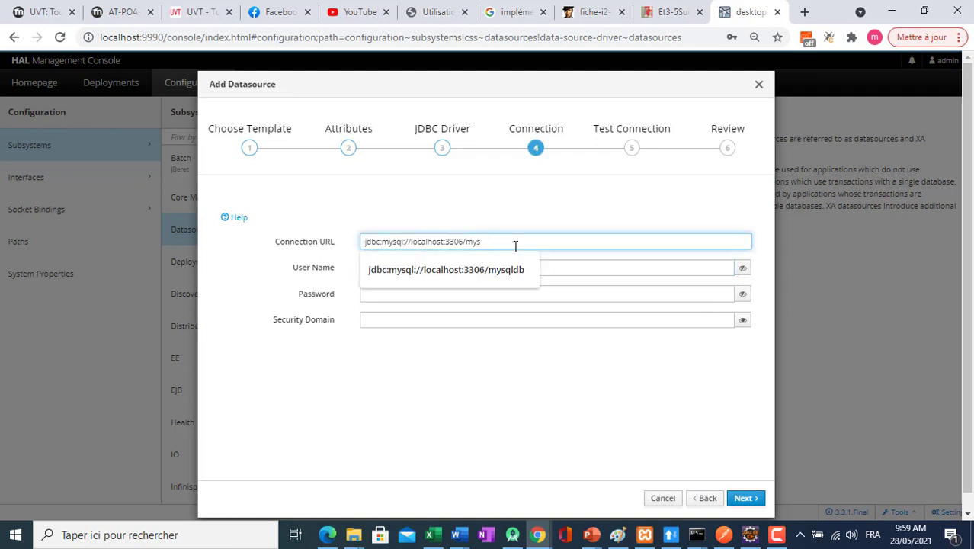
pyautogui.write('is')
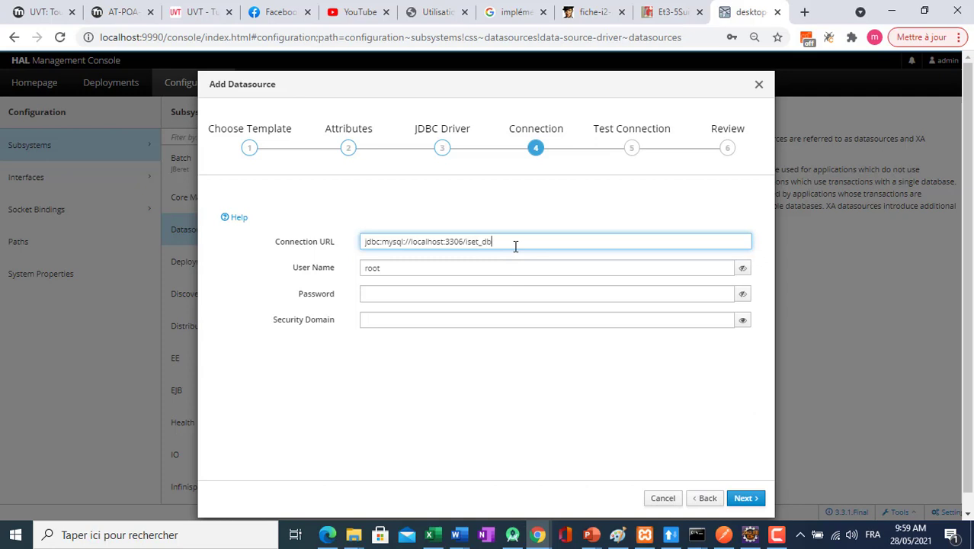
pyautogui.write('et_db')
# Switch to phpMyAdmin in Edge to look up the iset_db database under the iset group, then return to the datasource wizard in Chrome.
pyautogui.click(335, 532)
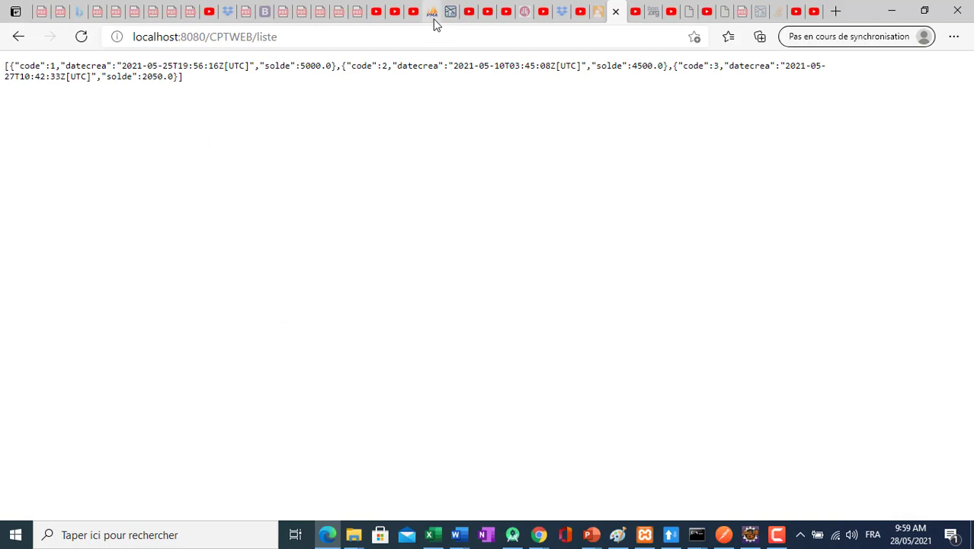
pyautogui.click(432, 15)
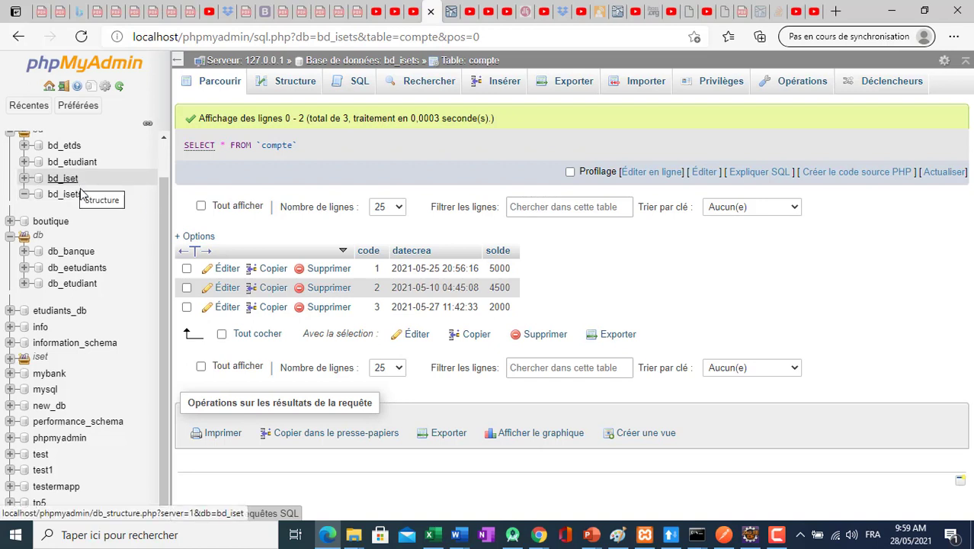
pyautogui.click(9, 357)
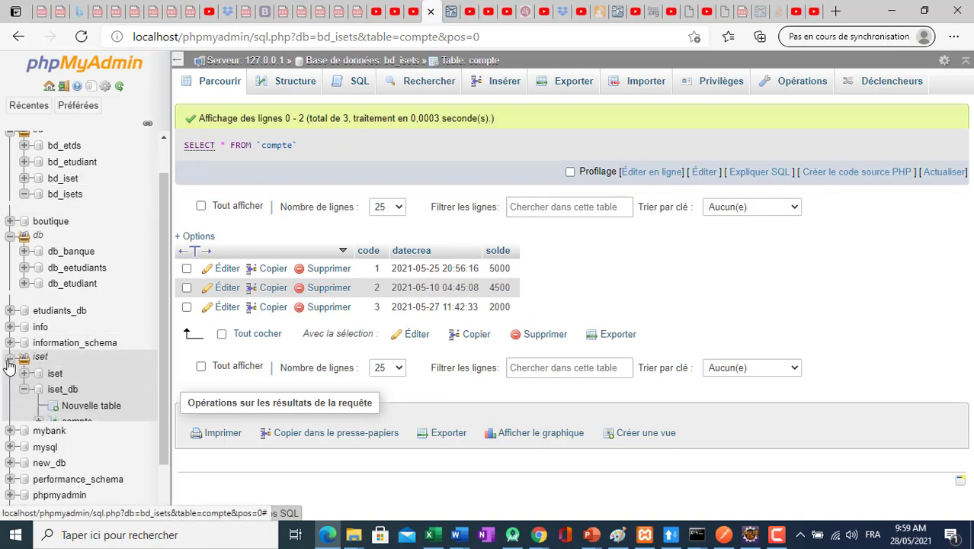
pyautogui.click(64, 389)
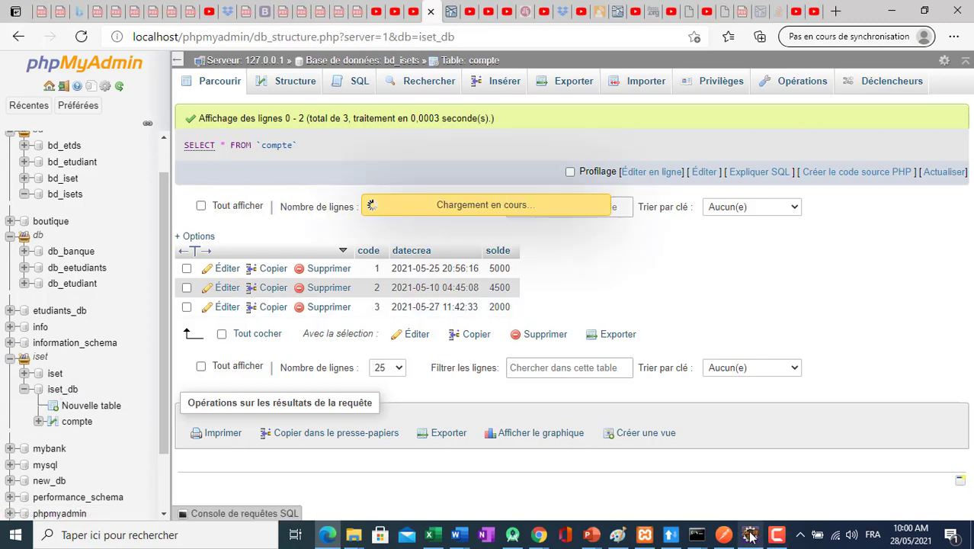
pyautogui.click(542, 536)
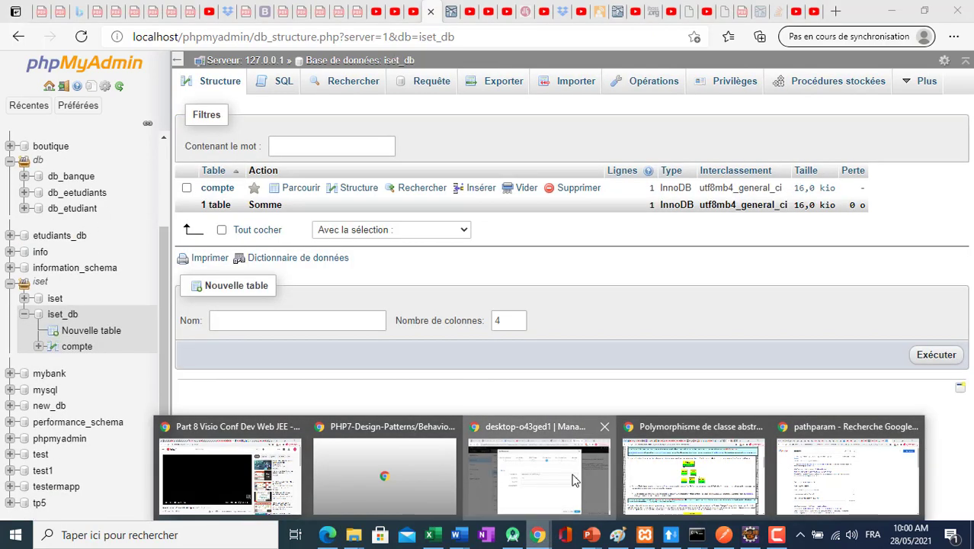
pyautogui.click(580, 473)
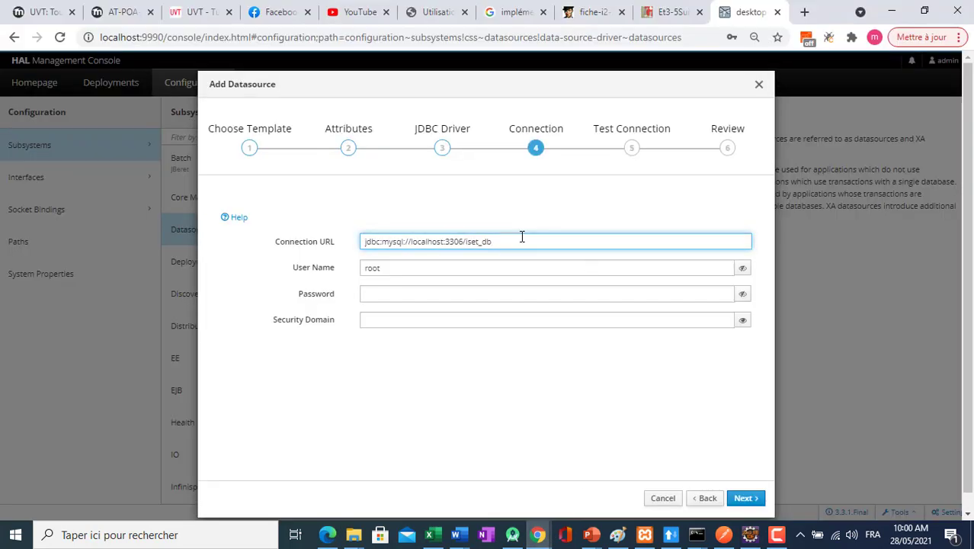
# Proceed with the connection settings, test the datasource connection and finish creating the MySqlDS datasource.
pyautogui.click(746, 498)
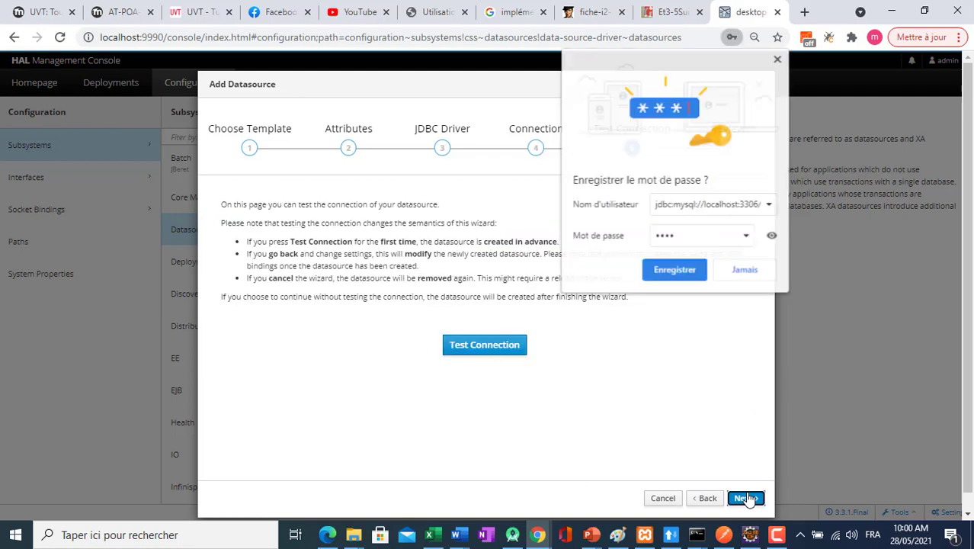
pyautogui.click(507, 350)
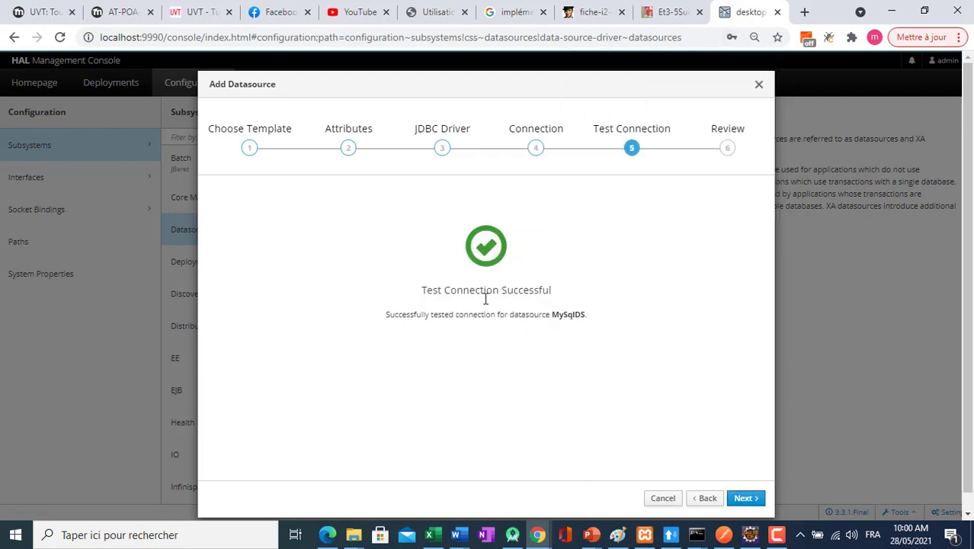
pyautogui.click(744, 499)
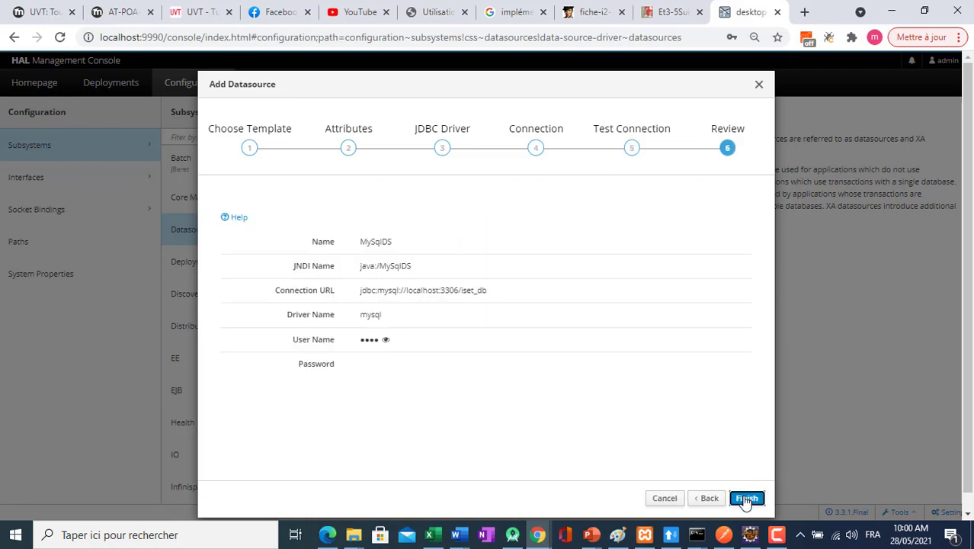
pyautogui.click(746, 498)
pyautogui.click(745, 498)
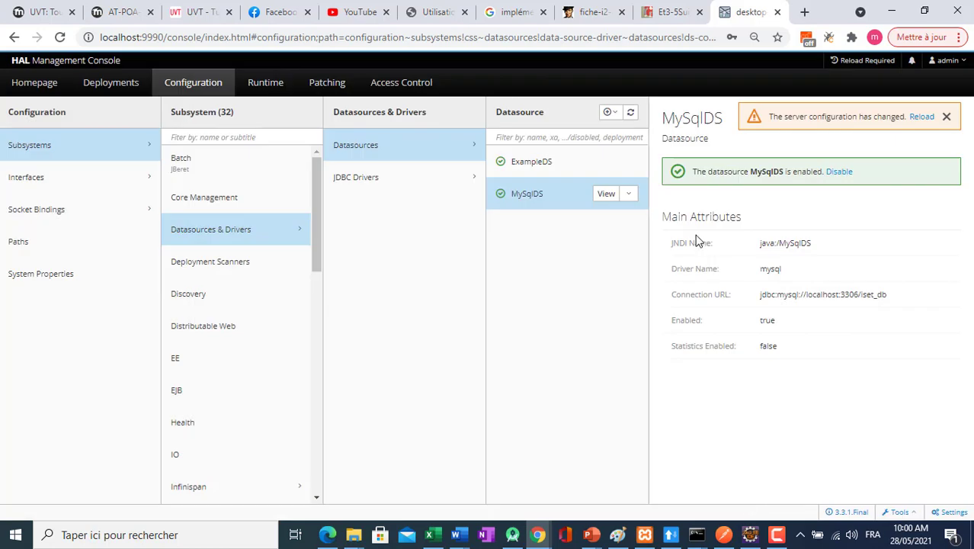
# Test the connection of the MySqlDS datasource from the datasource list.
pyautogui.click(629, 193)
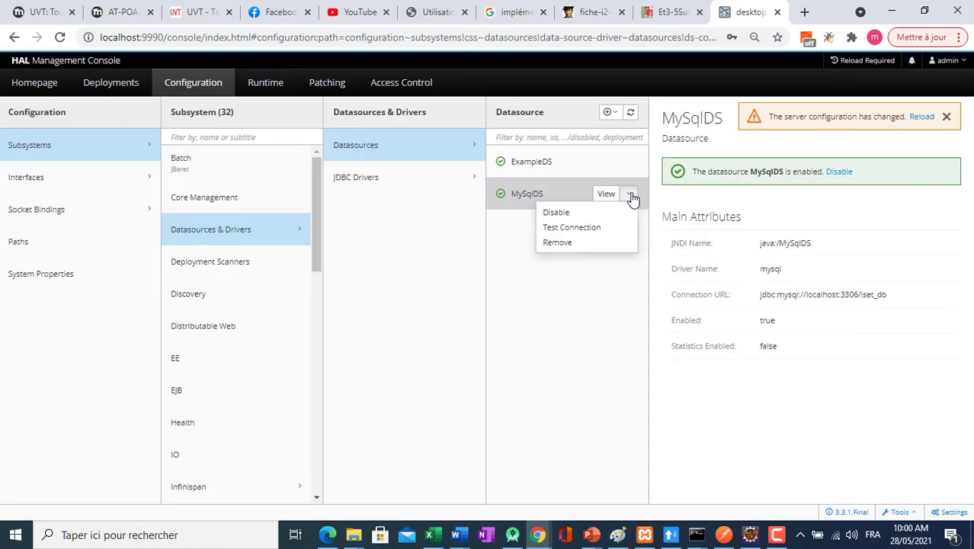
pyautogui.click(594, 234)
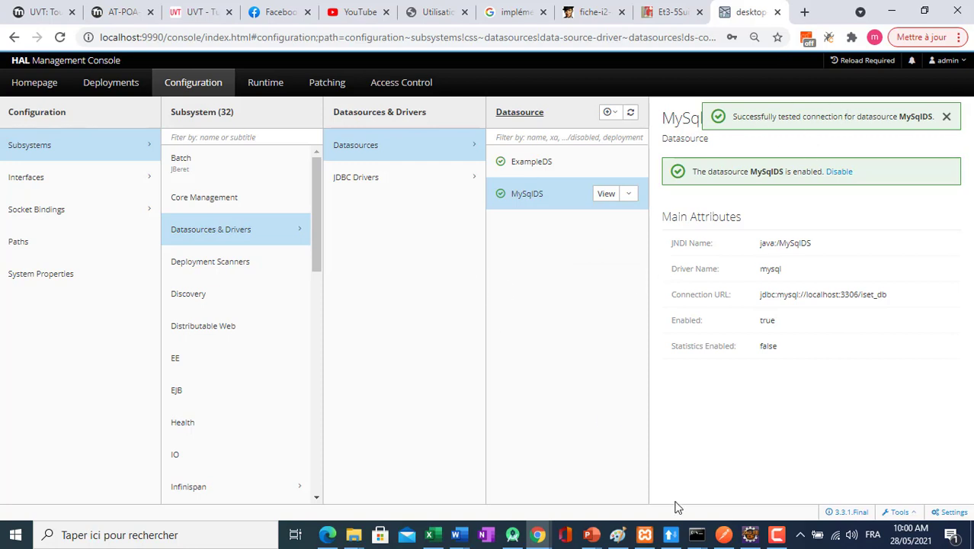
pyautogui.click(777, 536)
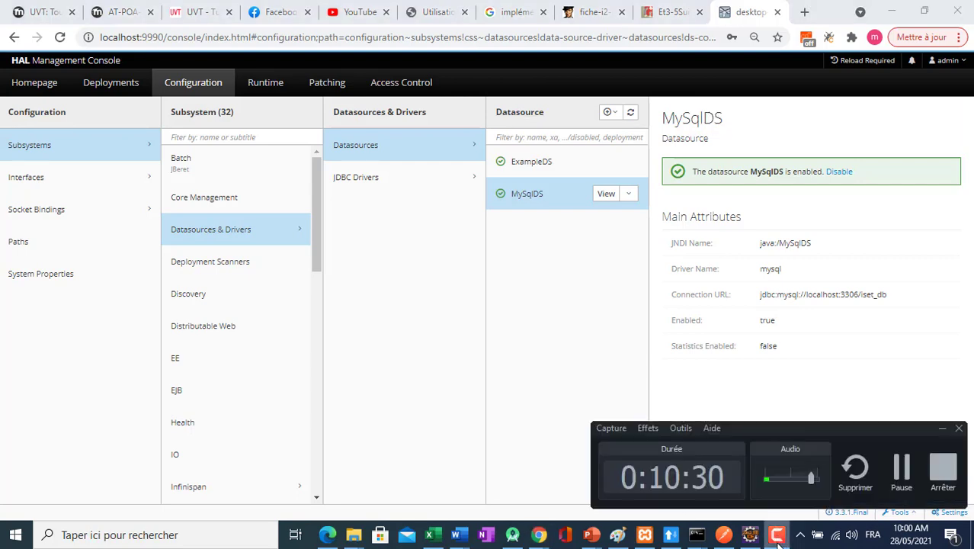